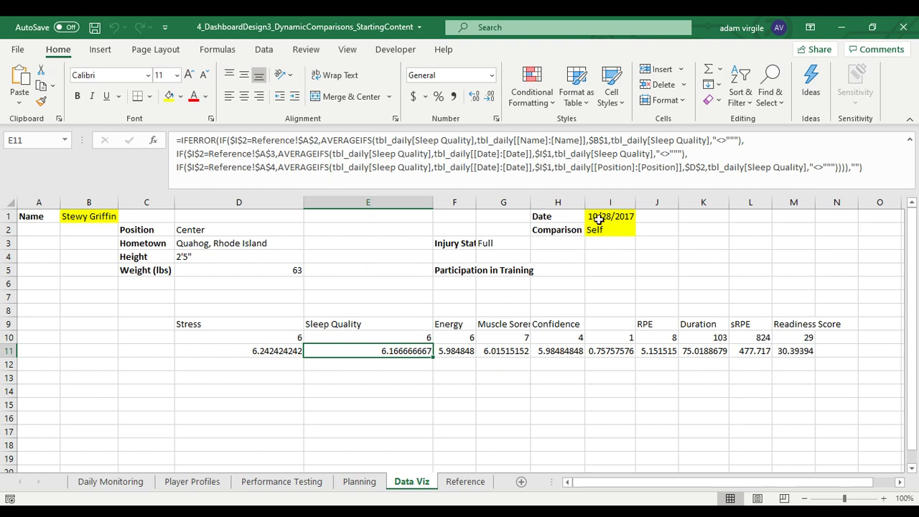
Review the Stress formulas in D10 and D11, then set the Comparison in I2 to Team.
click(287, 336)
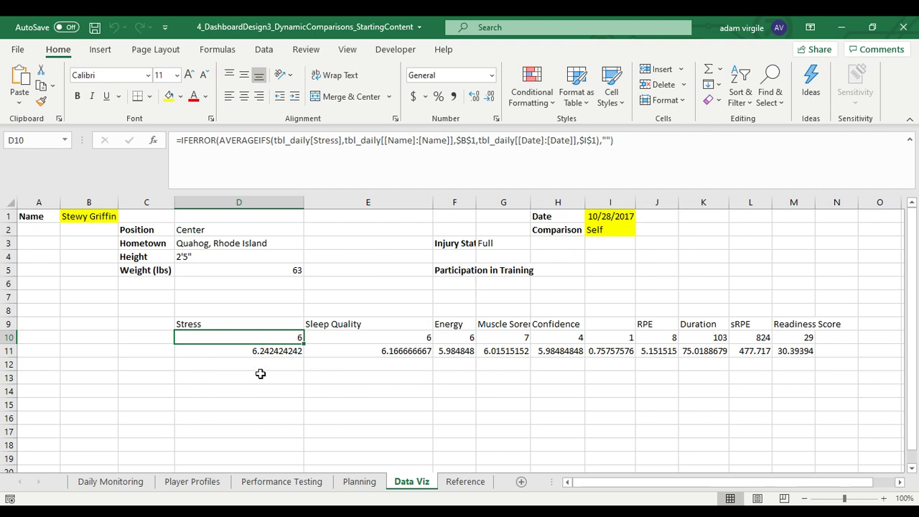
click(279, 351)
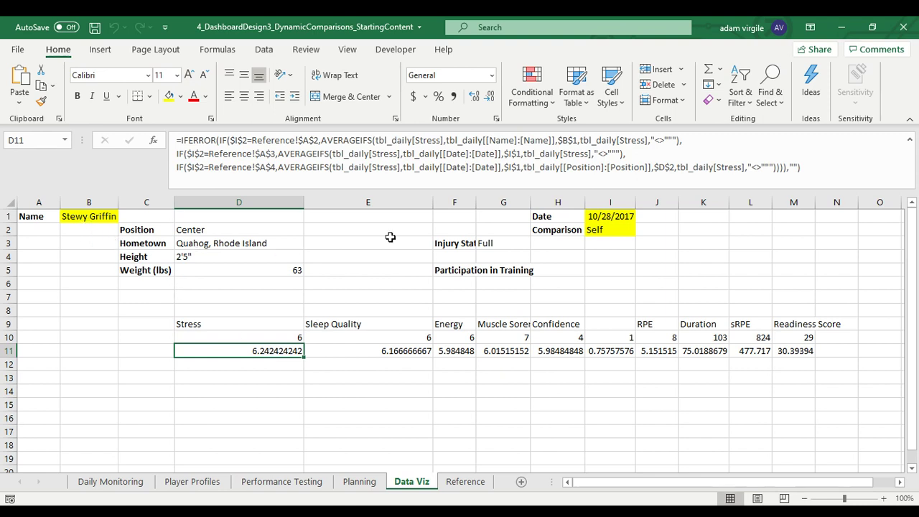
click(612, 231)
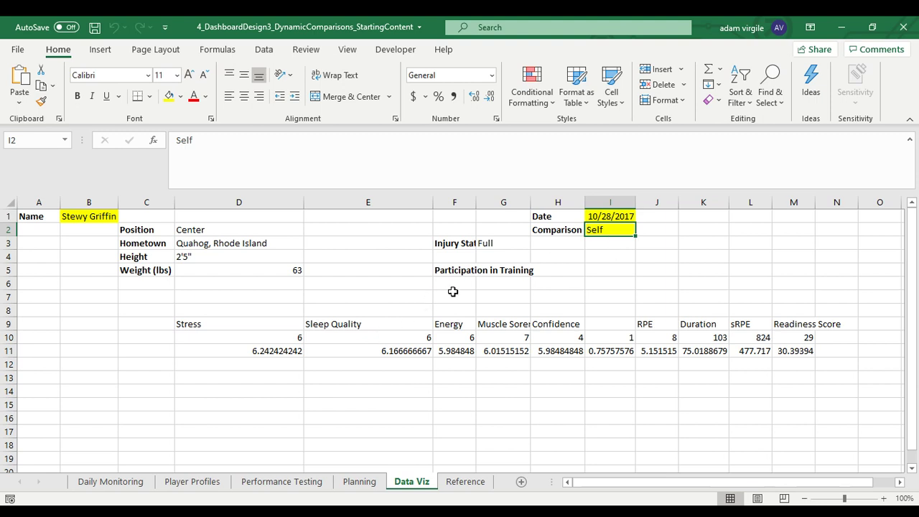
text(Team)
key(Return)
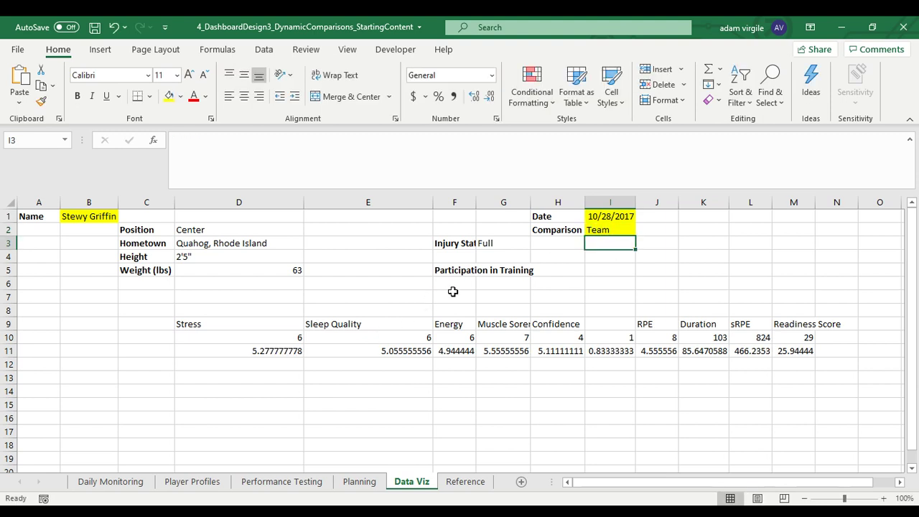
Change the Comparison to Position and check the recalculated D10 and D11 results.
click(616, 229)
text(P)
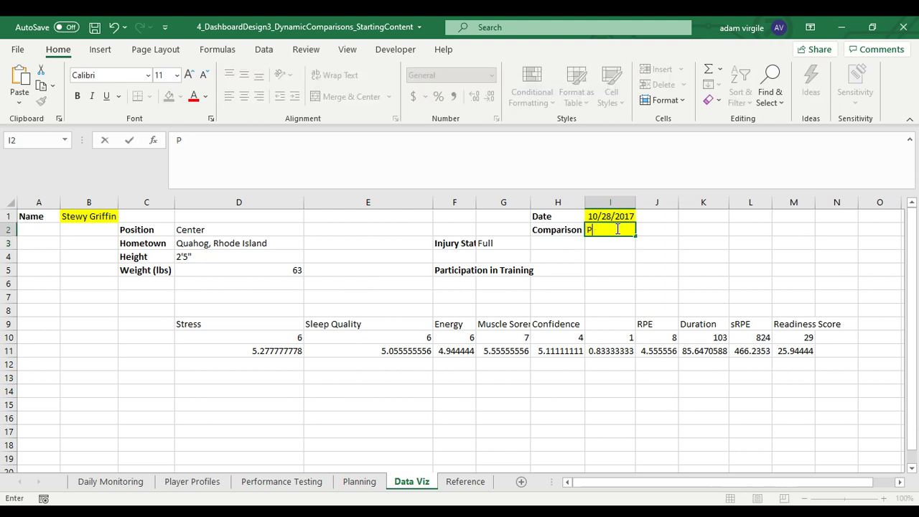
text(osition)
key(Return)
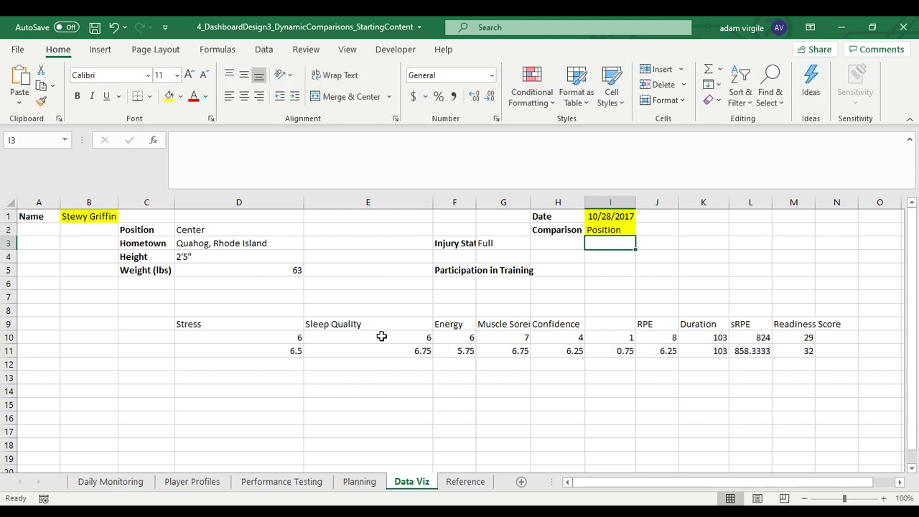
click(281, 342)
click(287, 348)
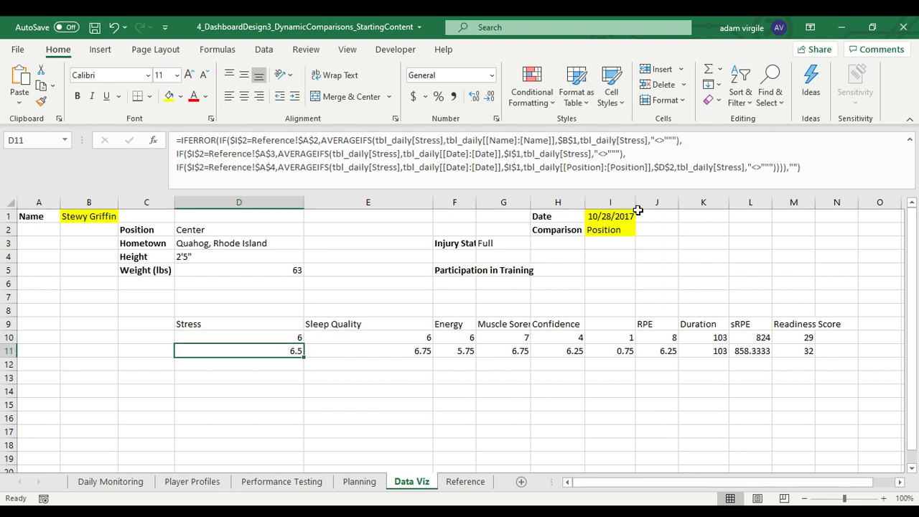
click(571, 247)
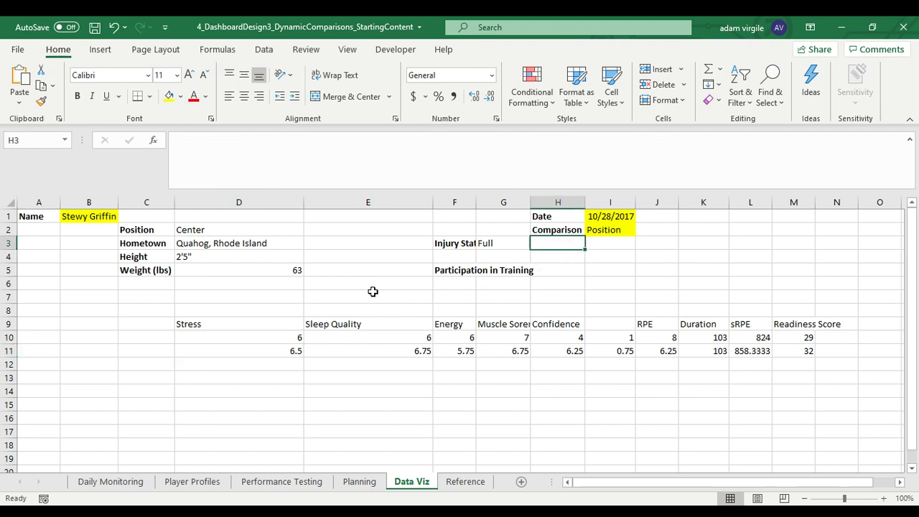
click(275, 350)
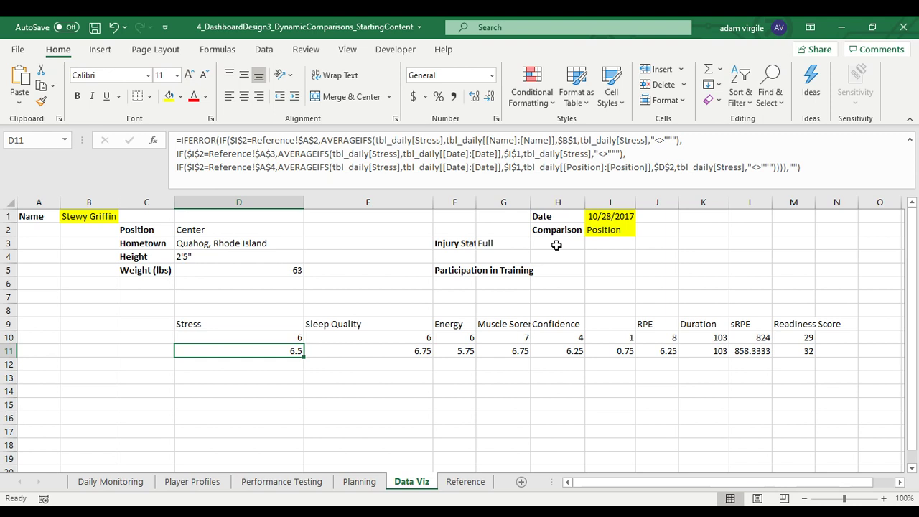
click(261, 339)
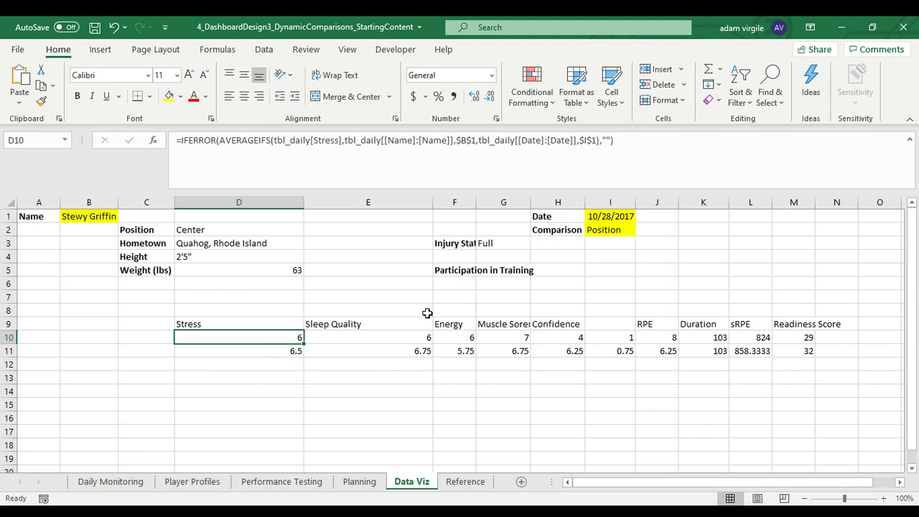
click(557, 245)
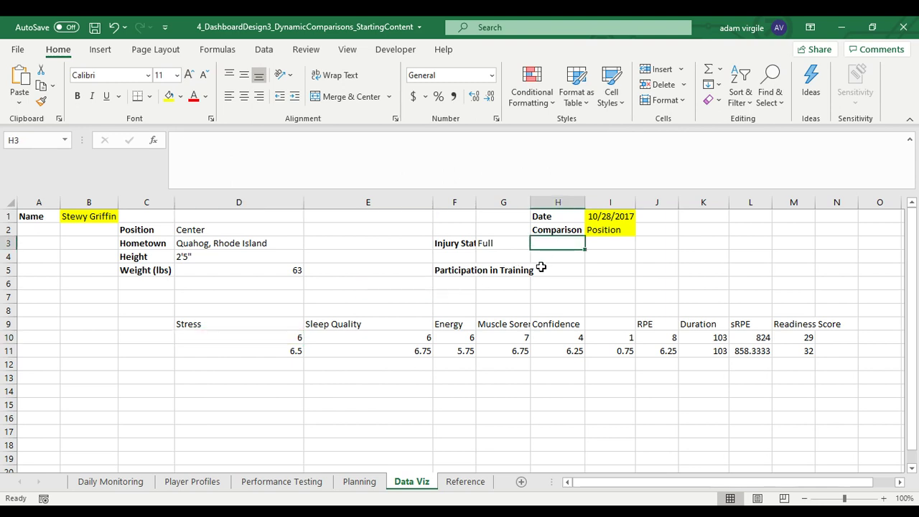
Enter a bold 'Past X Days' label in H3.
text(Past X)
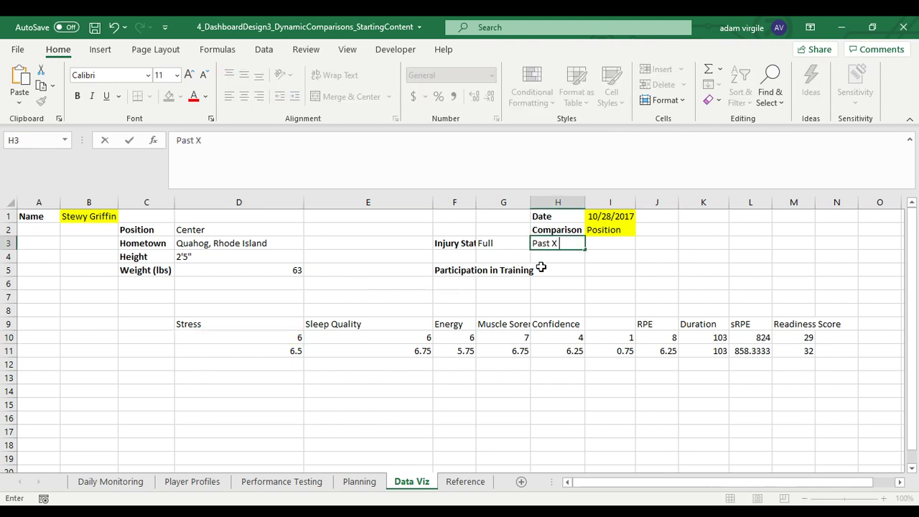
text( Days)
key(Return)
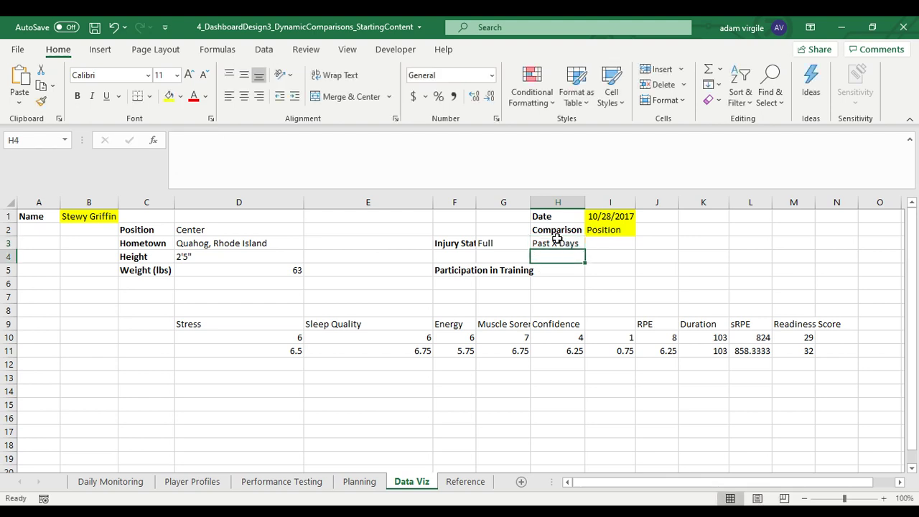
click(557, 241)
key(ctrl+b)
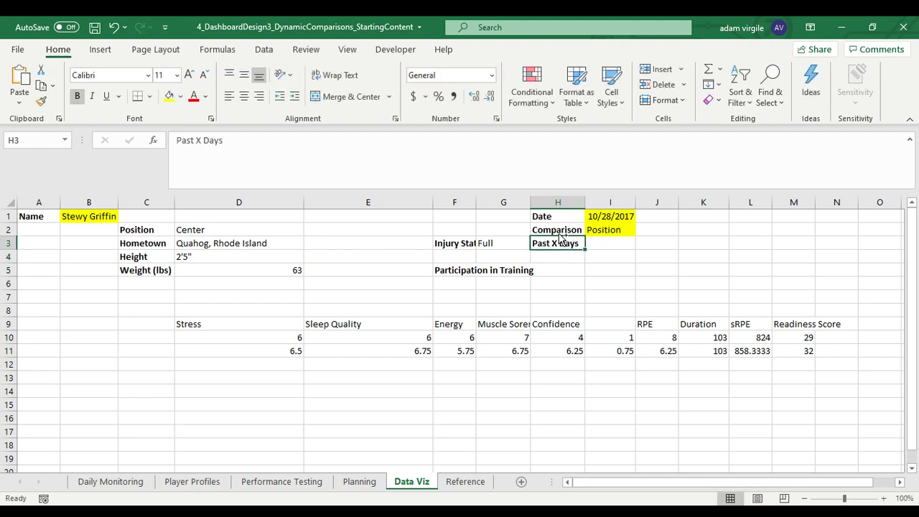
Fill the input cell I3 beside the label with yellow.
click(607, 244)
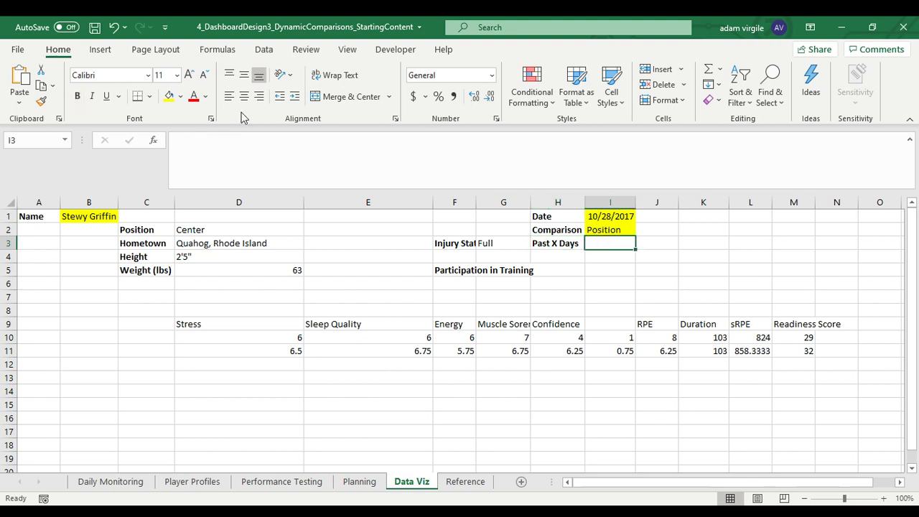
click(172, 97)
click(665, 248)
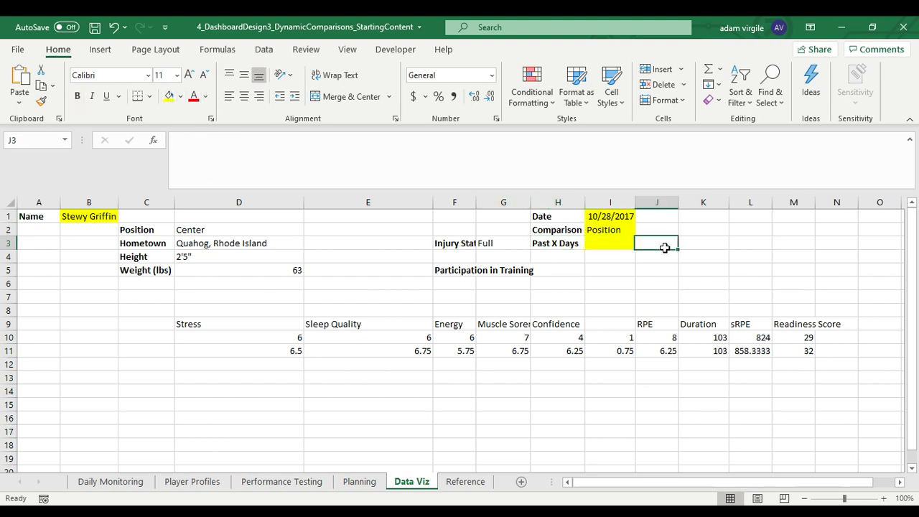
click(608, 246)
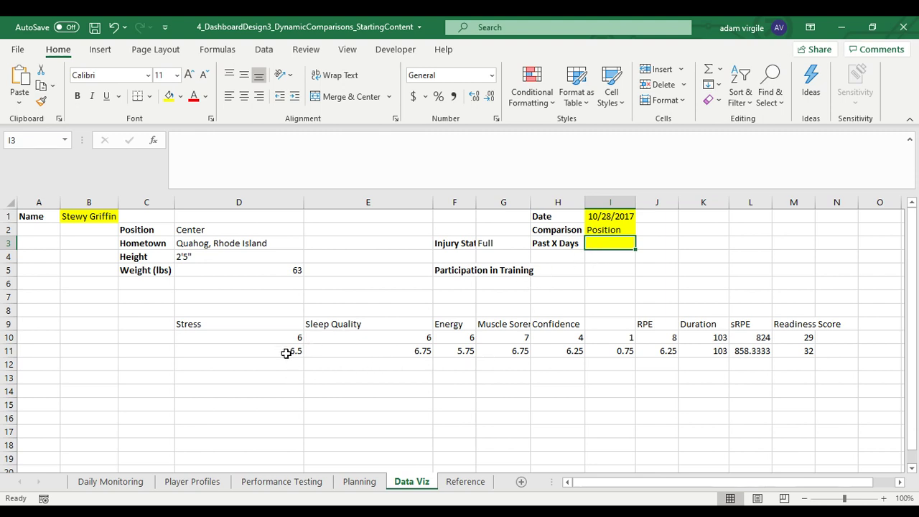
Put the formula =I1-7 in K1 to show the date seven days before I1.
click(600, 216)
click(682, 215)
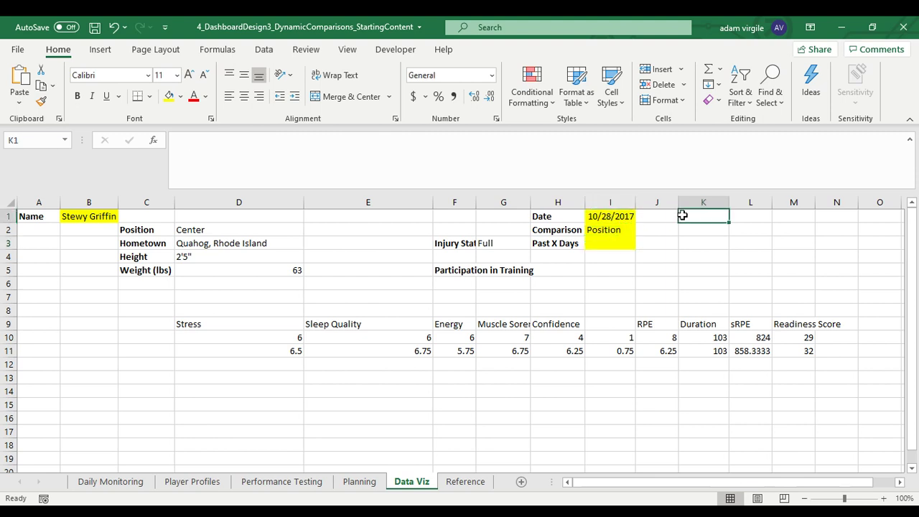
text(=)
click(609, 215)
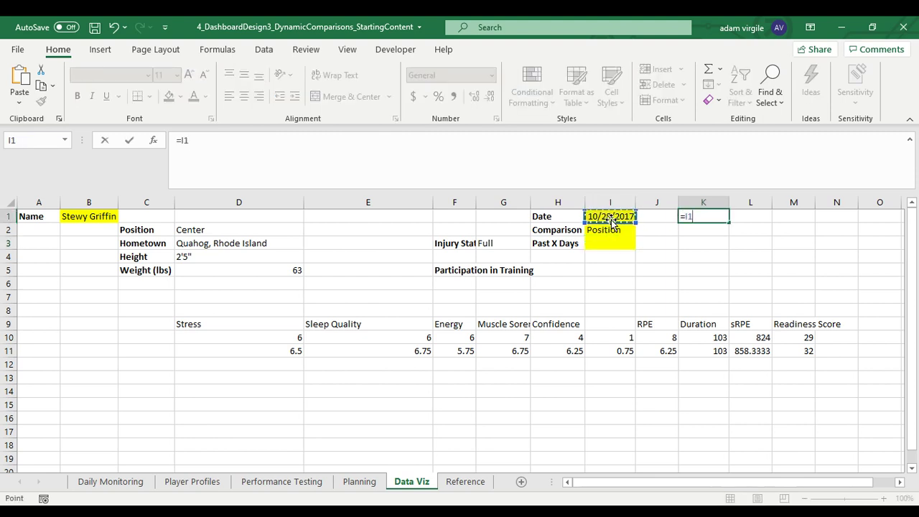
text(-7)
key(ctrl+Return)
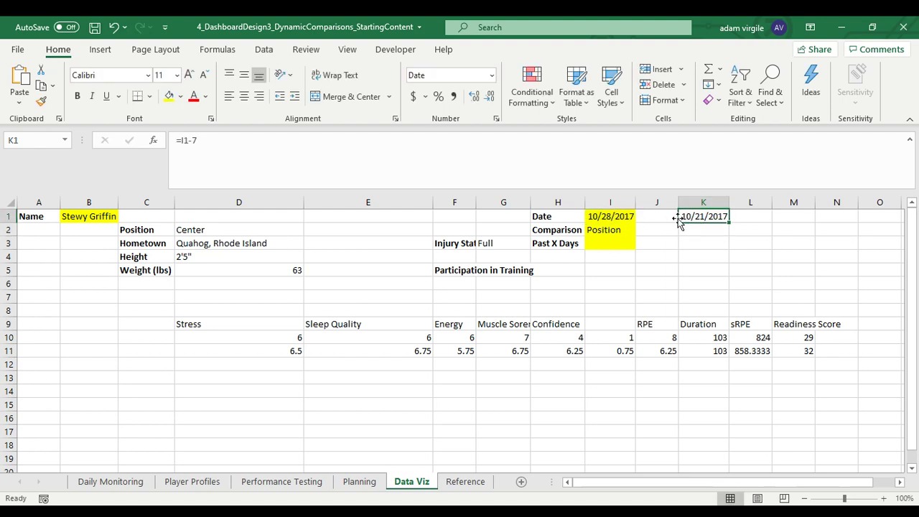
Test Past X Days with 7 in I3, then clear I3 again.
click(695, 246)
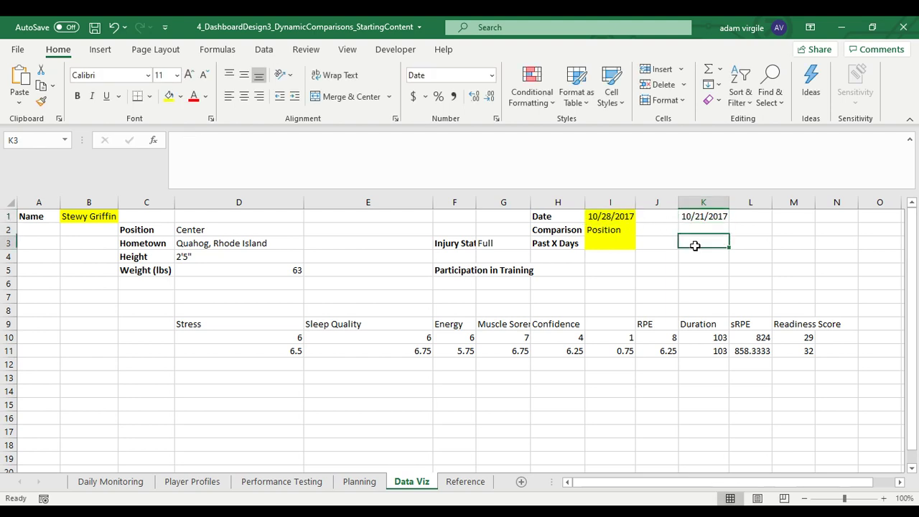
click(607, 245)
text(7)
key(Return)
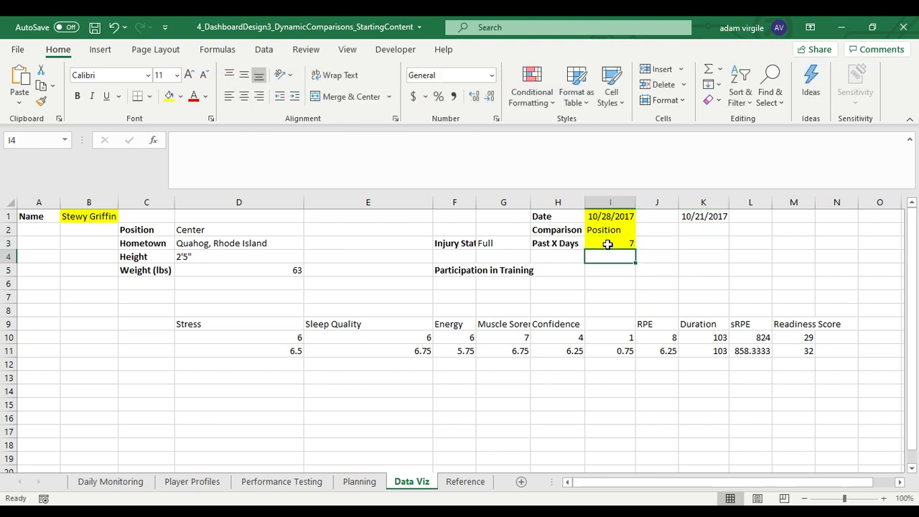
click(608, 245)
key(BackSpace)
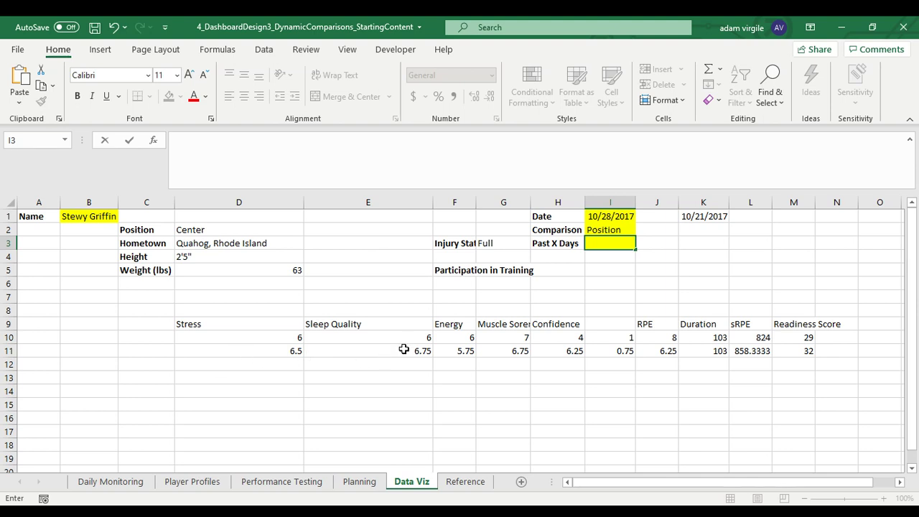
key(Return)
click(294, 352)
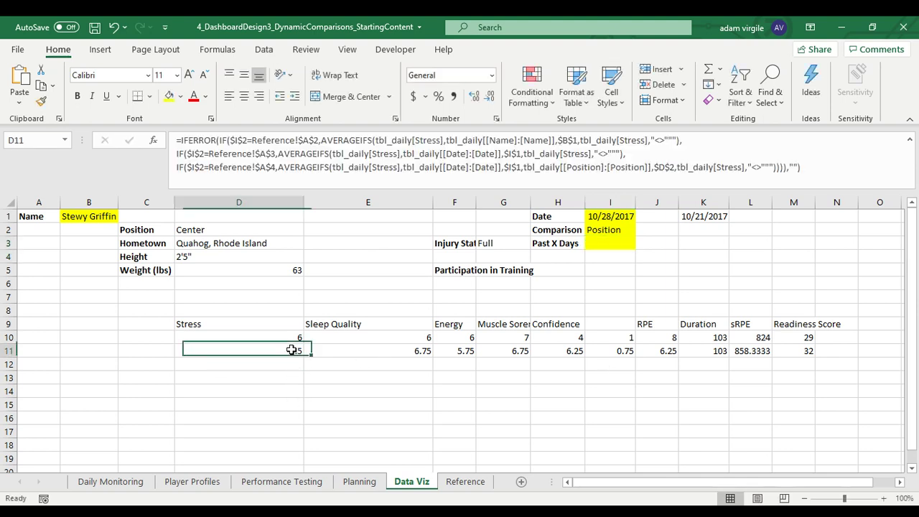
In D11's formula bar, duplicate the first IF clause onto a new line below it.
click(364, 155)
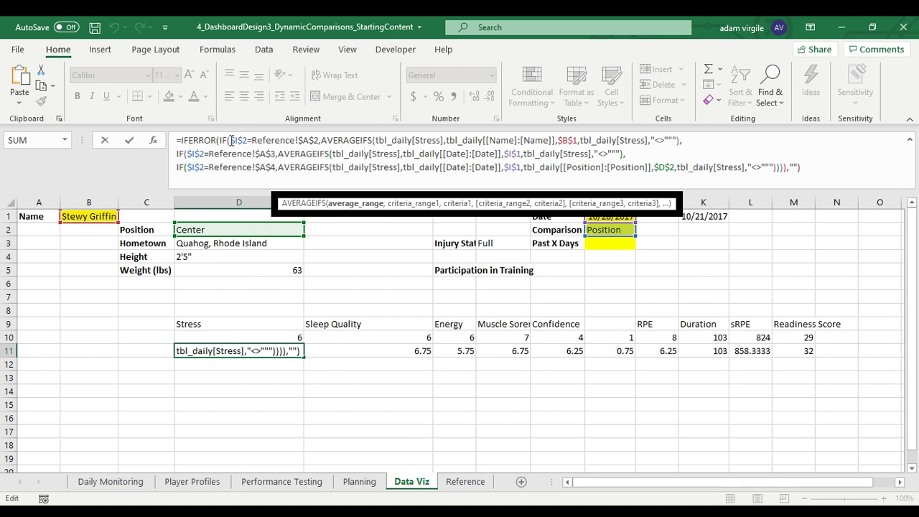
click(232, 140)
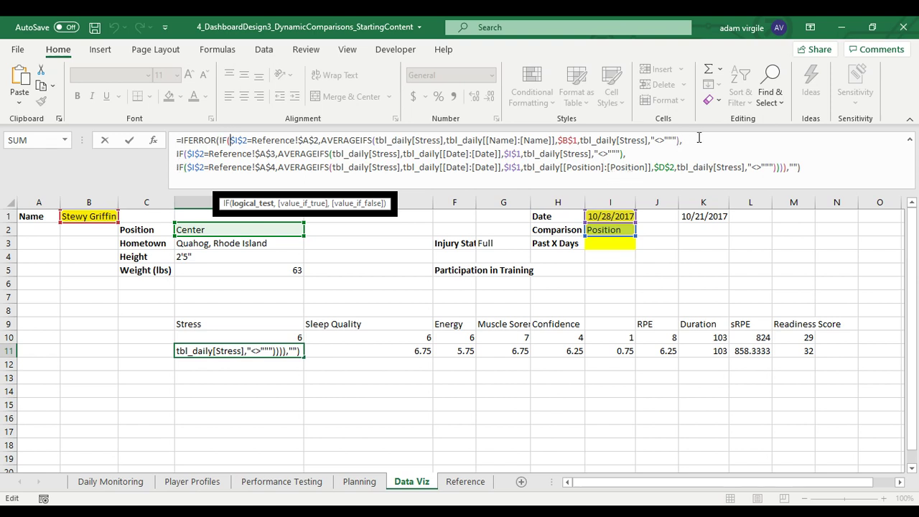
drag(706, 143, 223, 140)
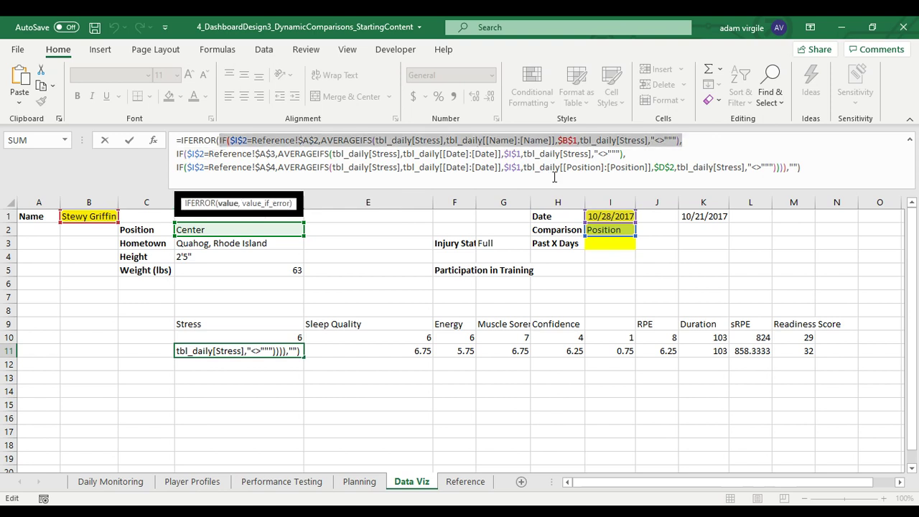
click(553, 168)
drag(220, 141, 700, 135)
key(ctrl+c)
click(693, 142)
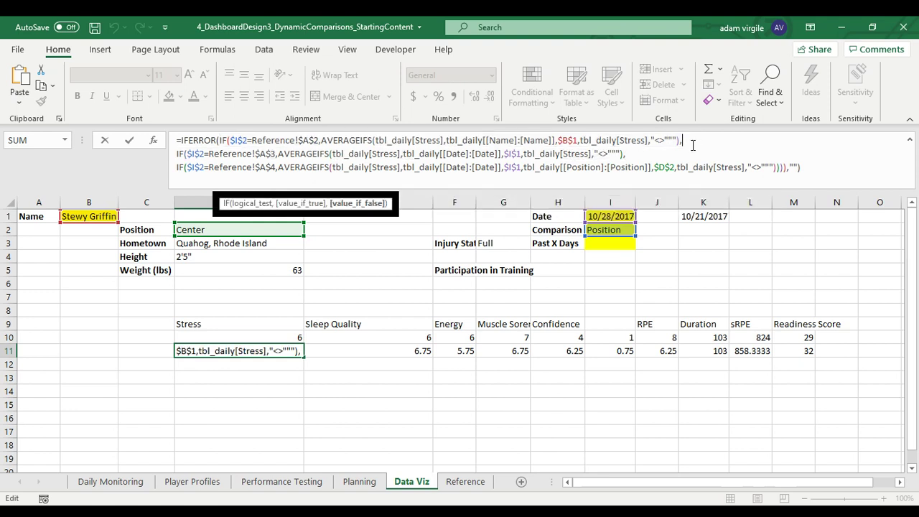
key(alt+Return)
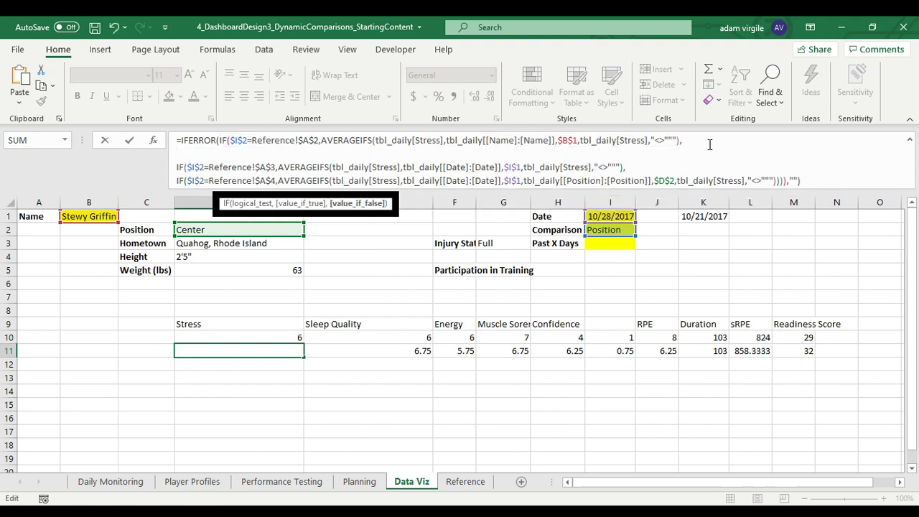
key(ctrl+v)
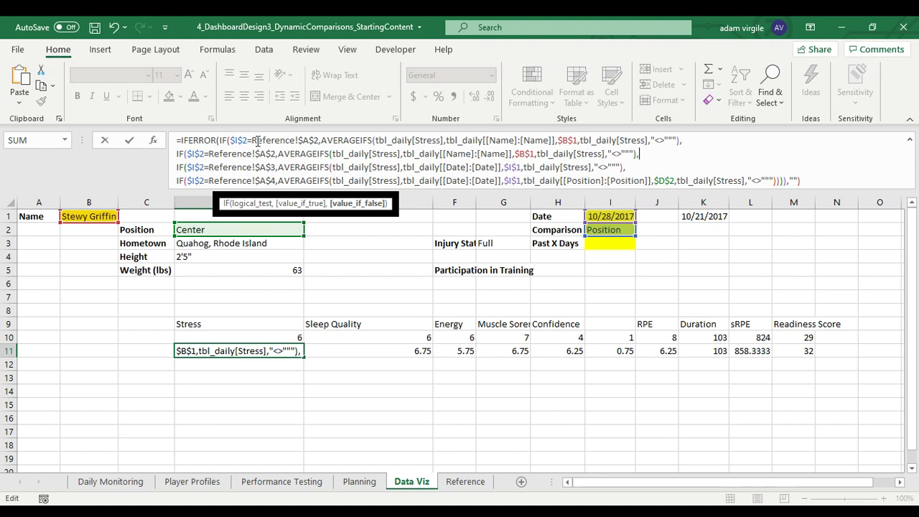
click(239, 140)
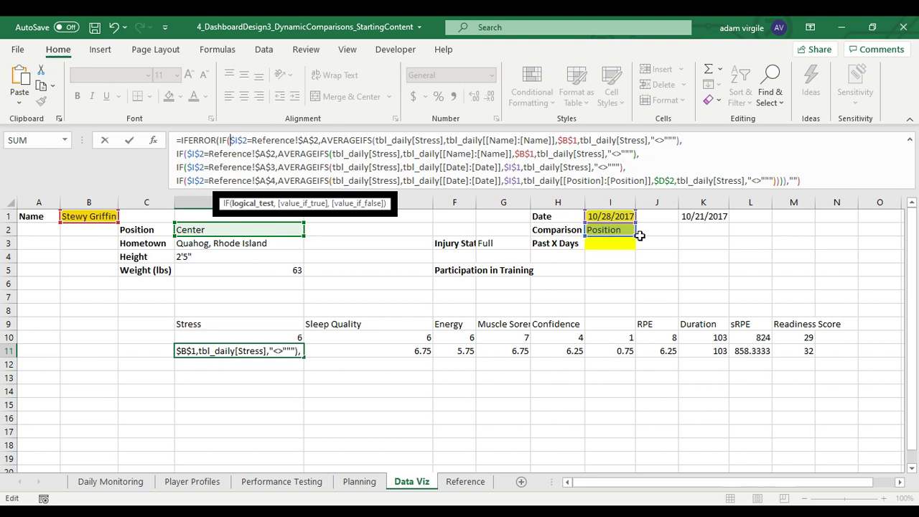
Wrap the first IF test in AND(...,$I$3="") so it applies when Past X Days is empty.
text(AND()
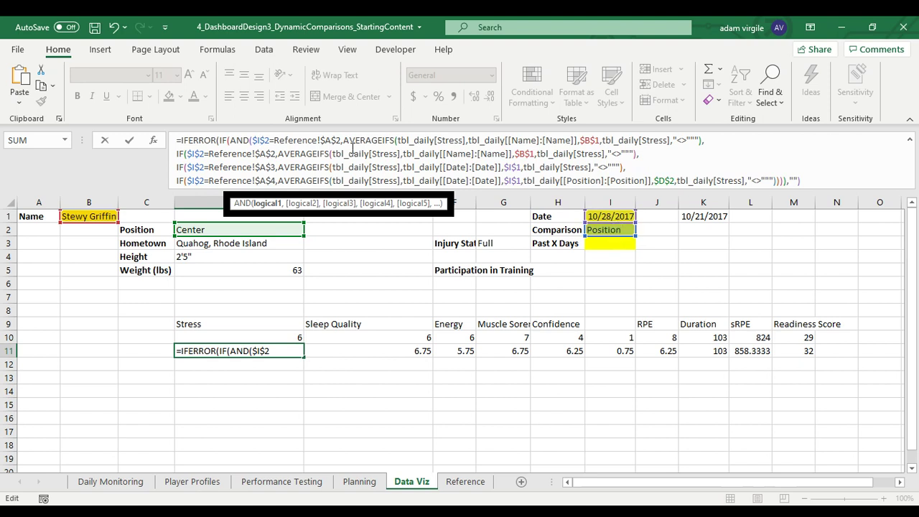
text(,)
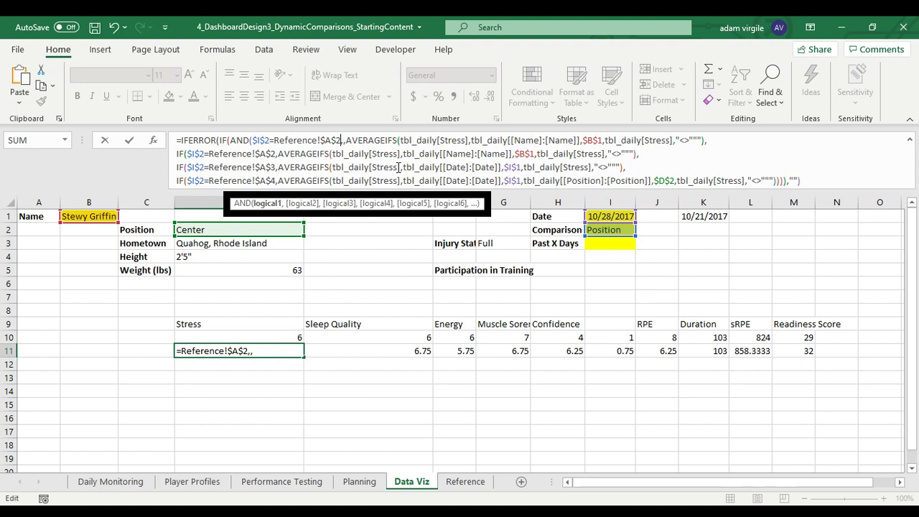
click(598, 242)
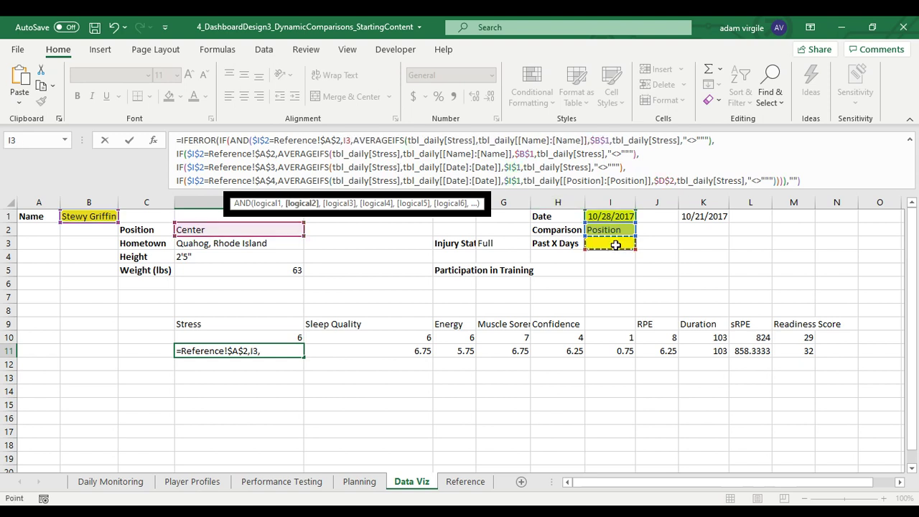
click(344, 141)
key(F4)
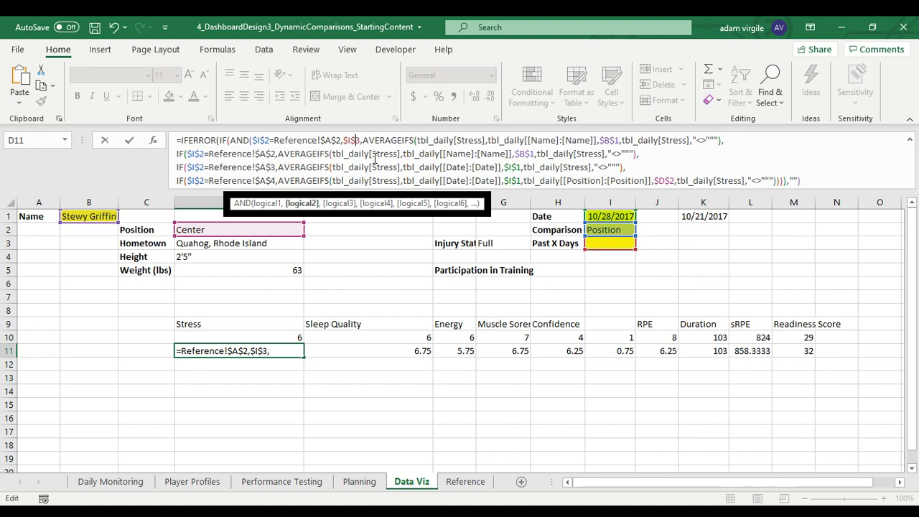
text(="")
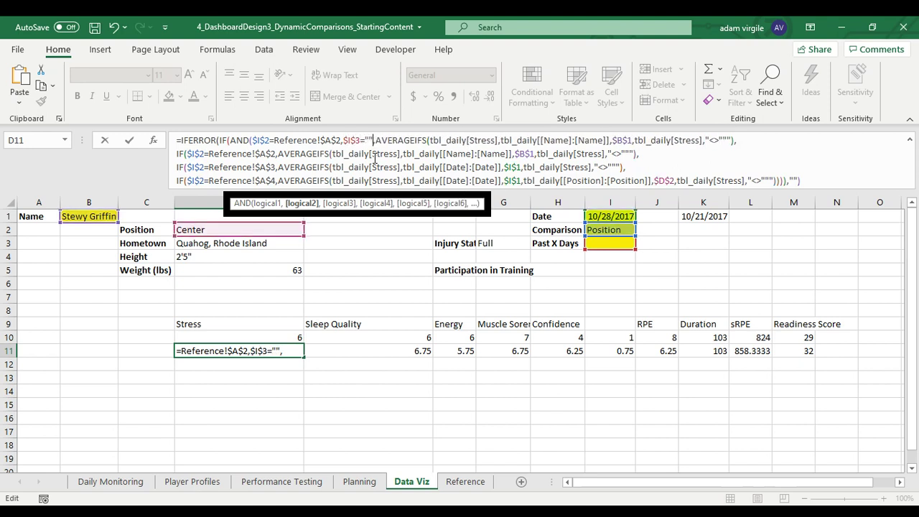
text())
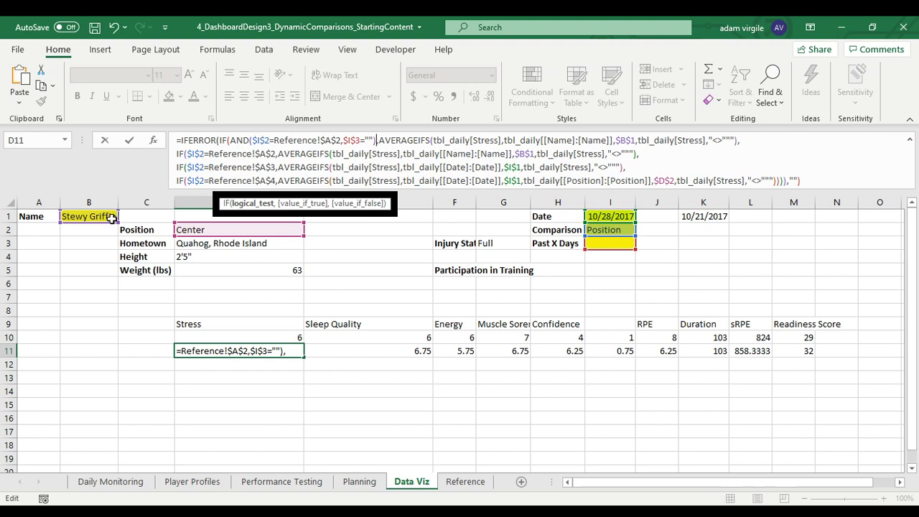
Wrap the second IF test in AND(...,$I$3<>"") so it applies when Past X Days is filled.
click(189, 154)
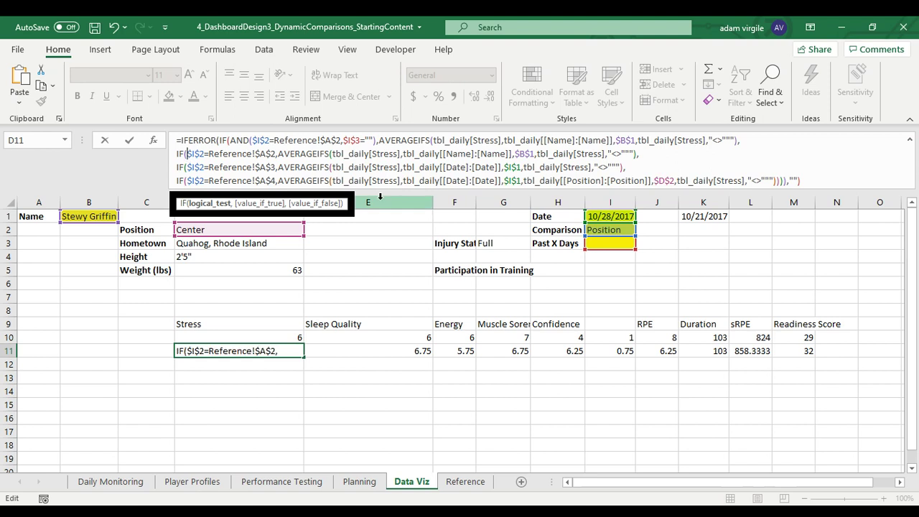
text(AND()
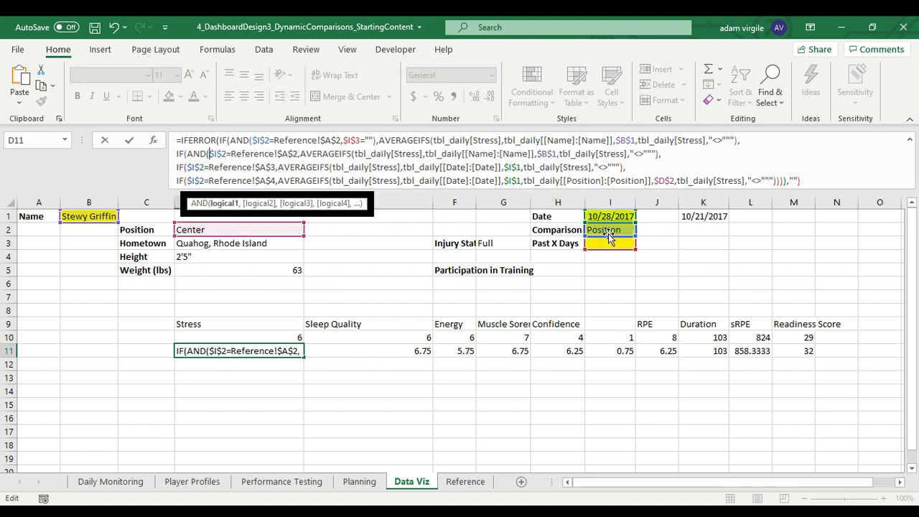
click(300, 153)
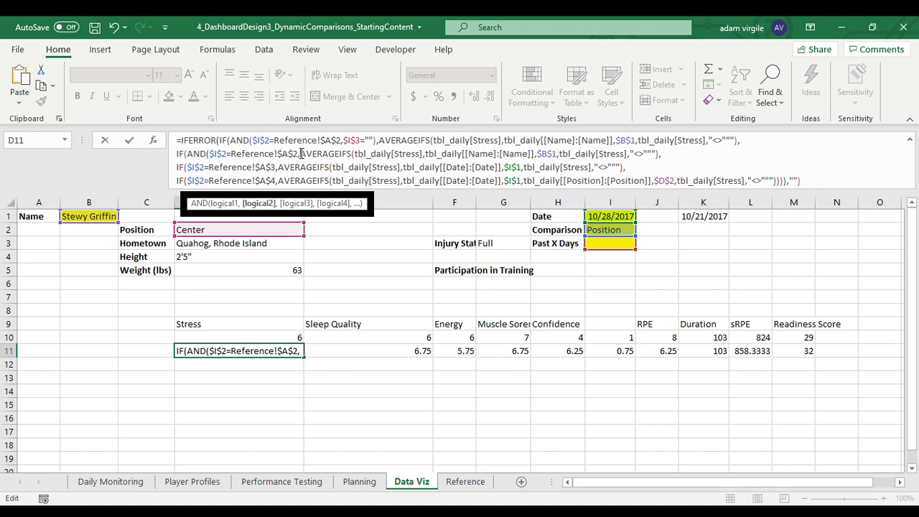
text(,$)
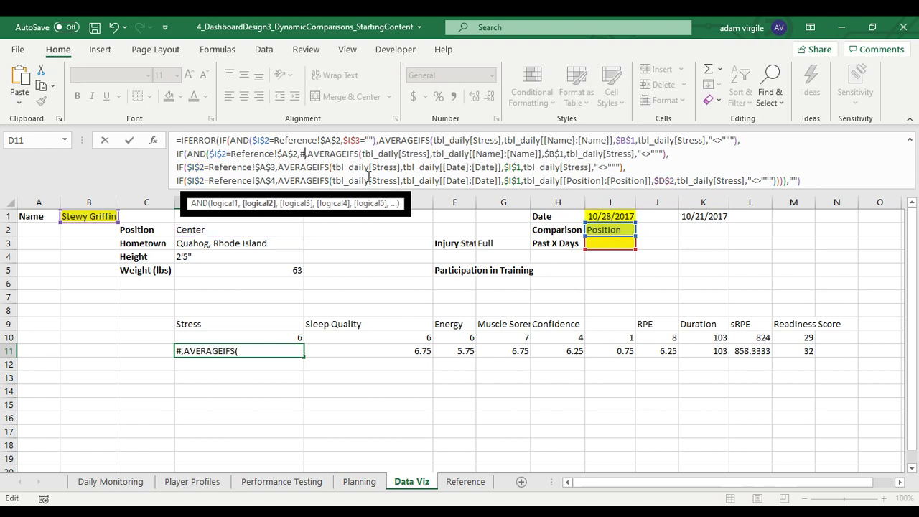
text(I$3<)
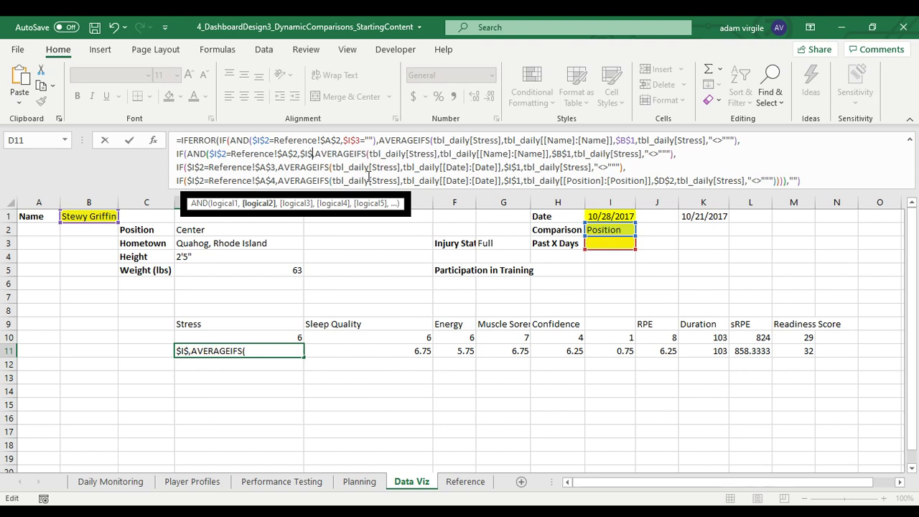
text(>""),)
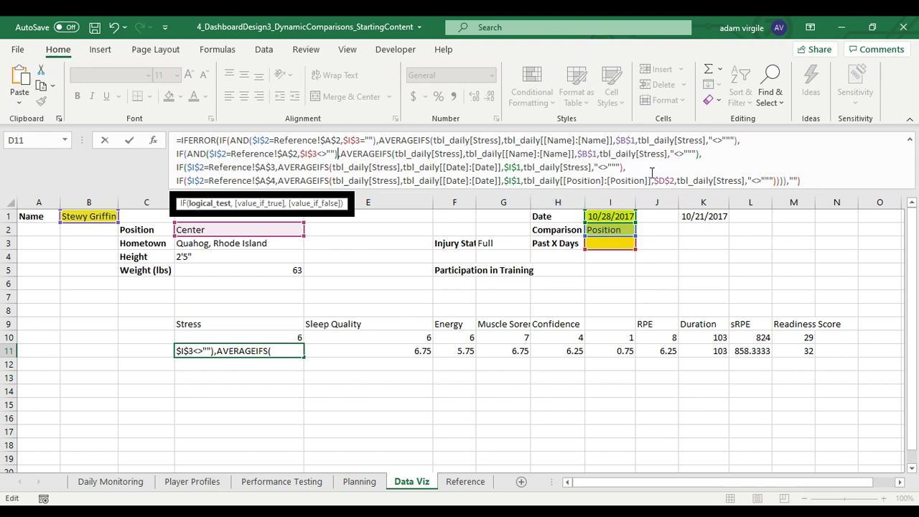
click(668, 154)
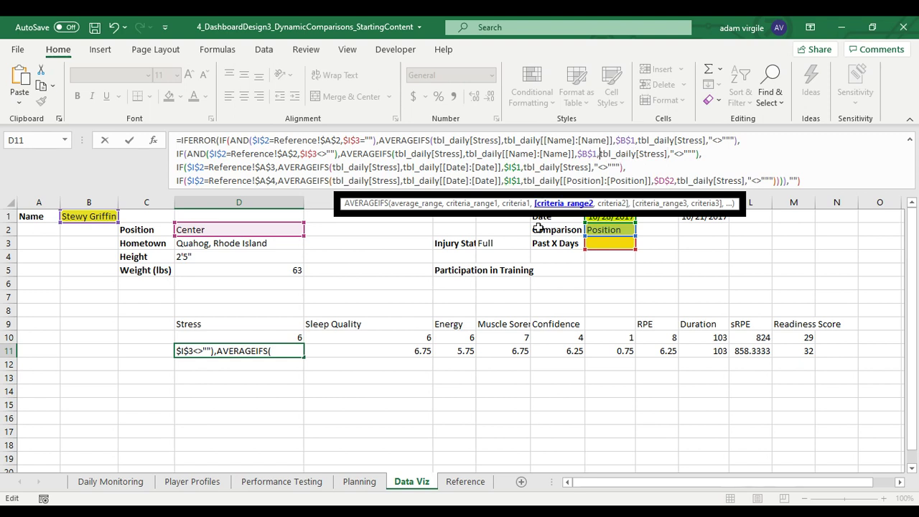
Add a tbl_daily[[Date]:[Date]] criteria range to the second AVERAGEIFS.
key(ctrl+Left)
key(ctrl+Left)
key(ctrl+Left)
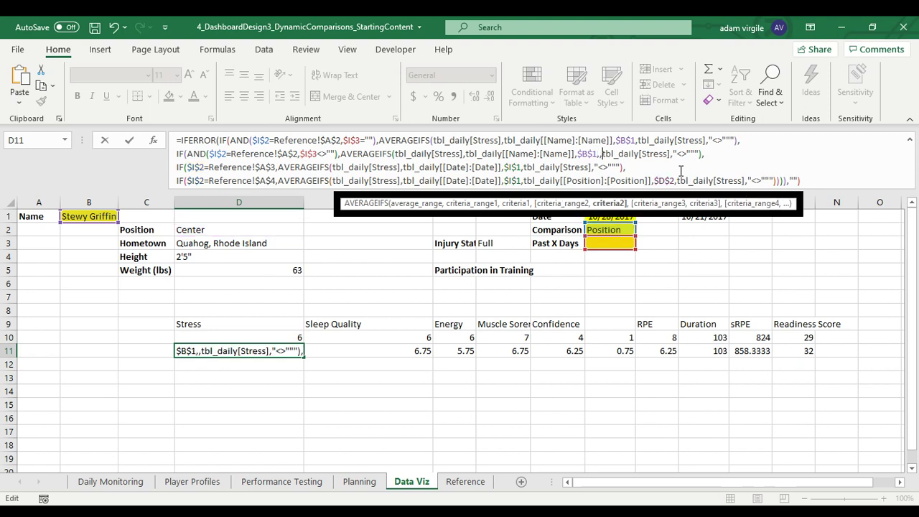
text(,)
text(tbl_daily[Dat)
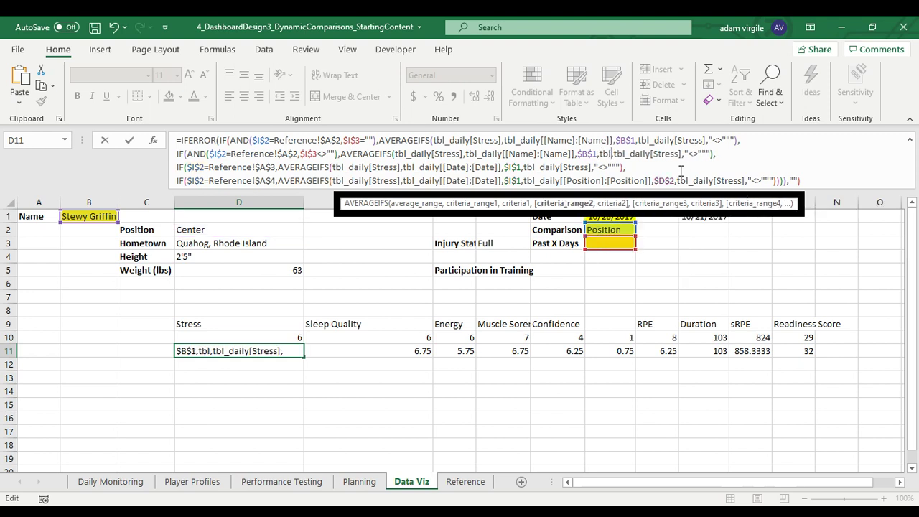
text(e])
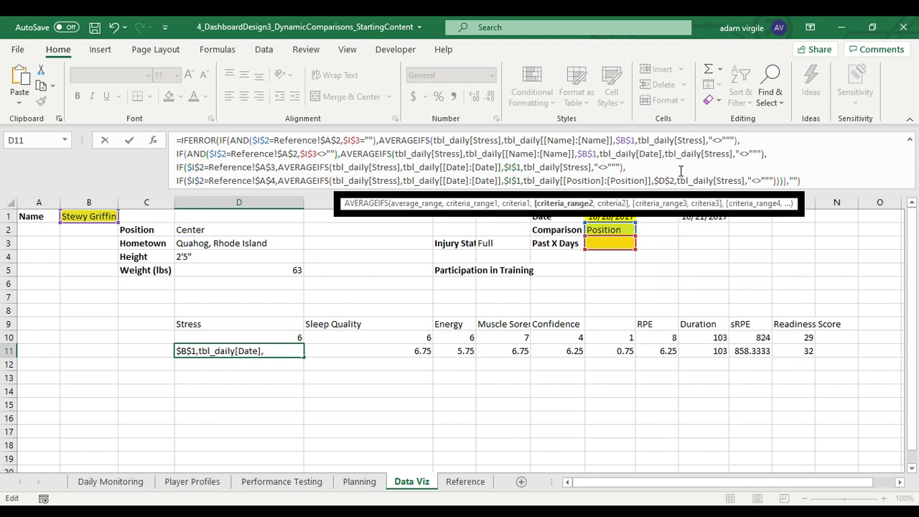
text(:[)
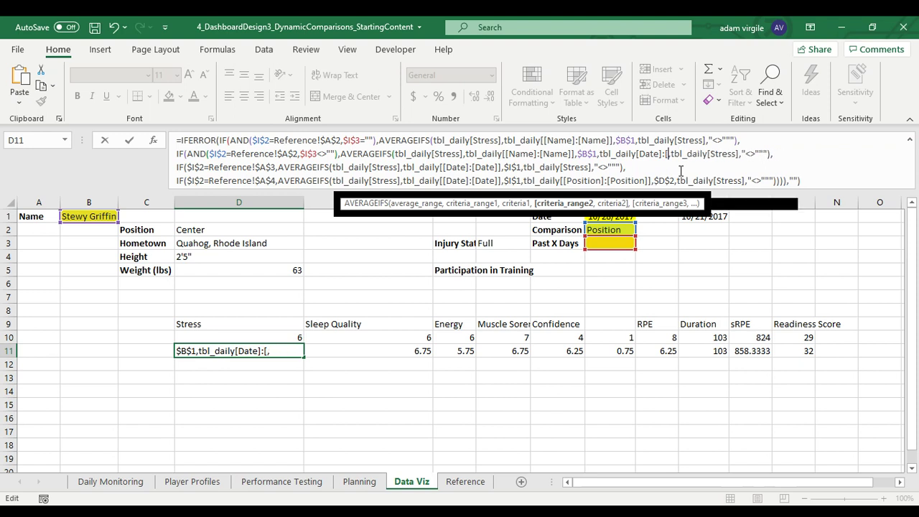
key(BackSpace)
key(BackSpace)
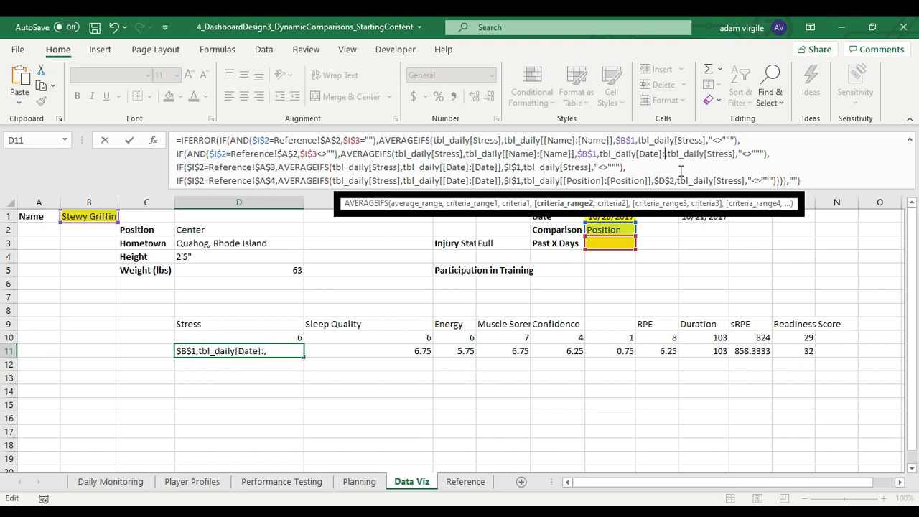
text(:[DAte,)
key(Tab)
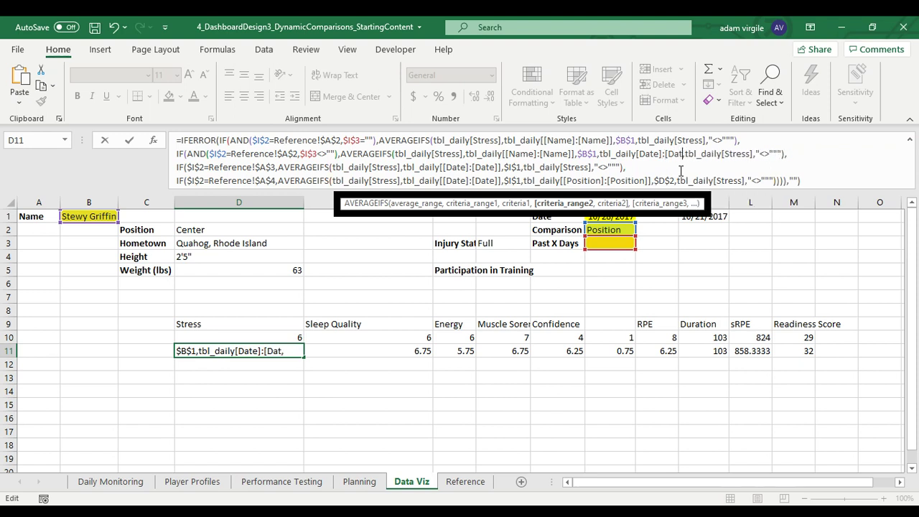
text(])
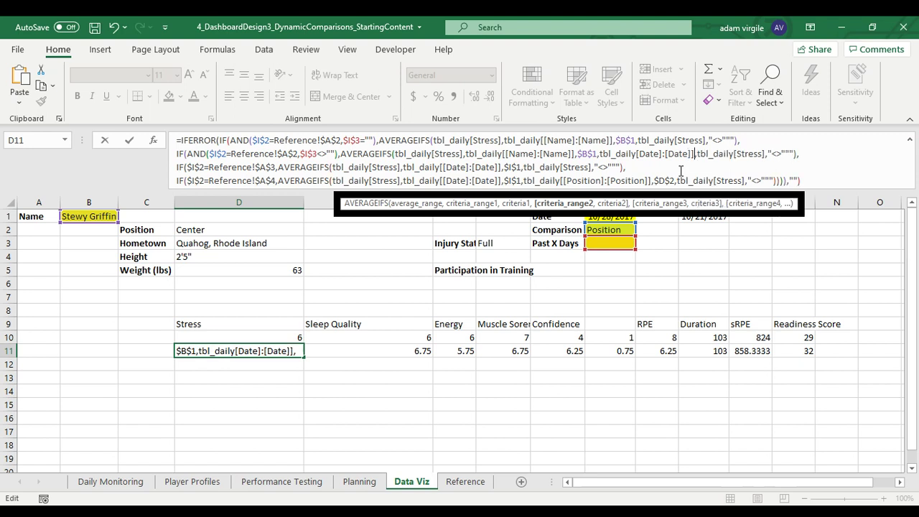
click(641, 160)
text([)
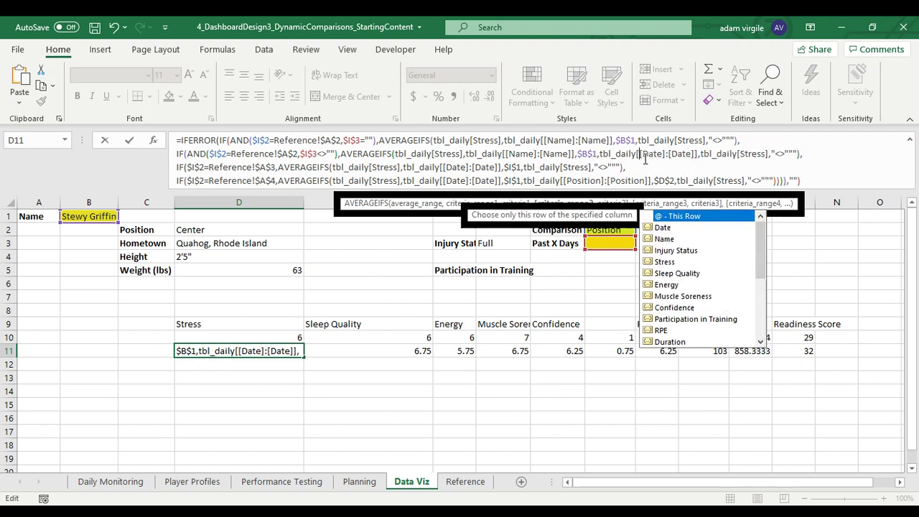
key(Escape)
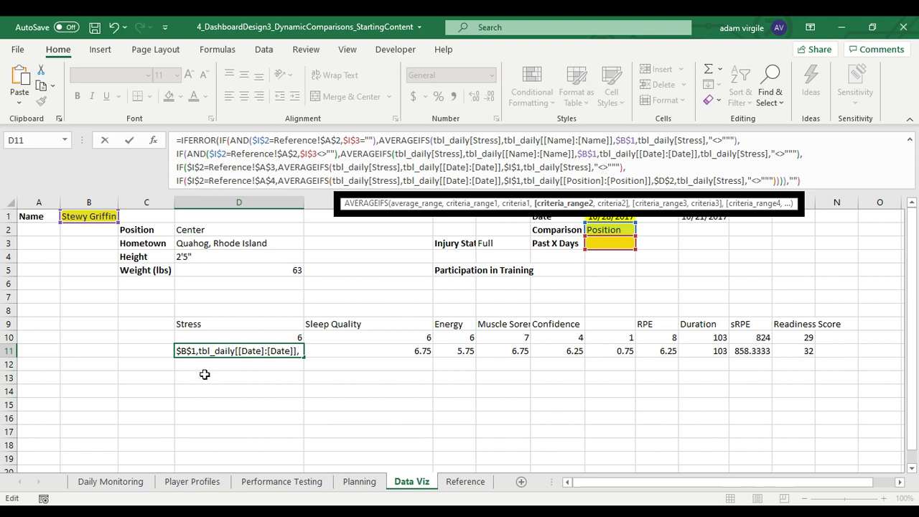
Give that date range the criterion "<="&$I$1.
click(701, 154)
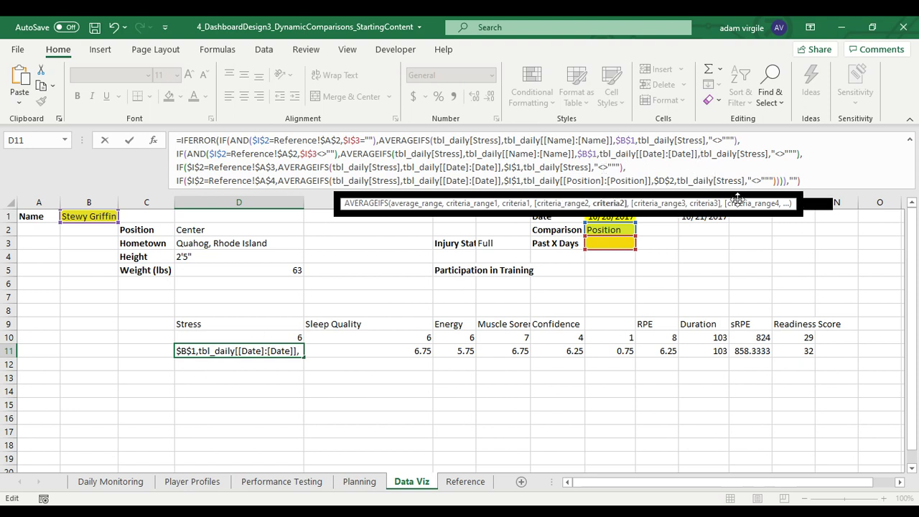
text(,"M,)
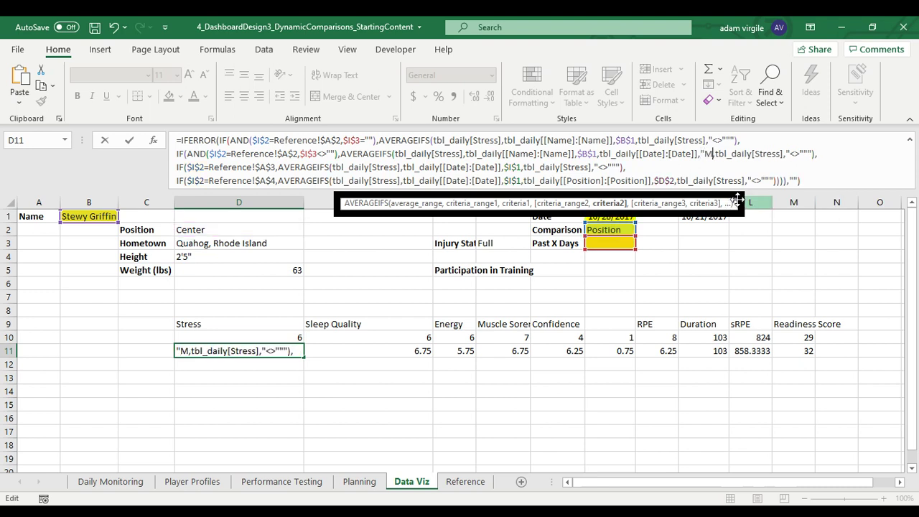
key(BackSpace)
text(<=")
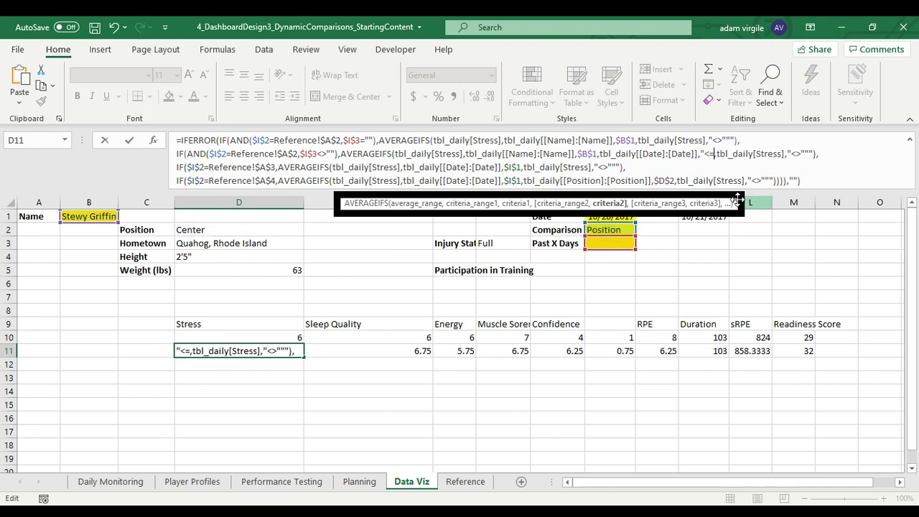
text(&)
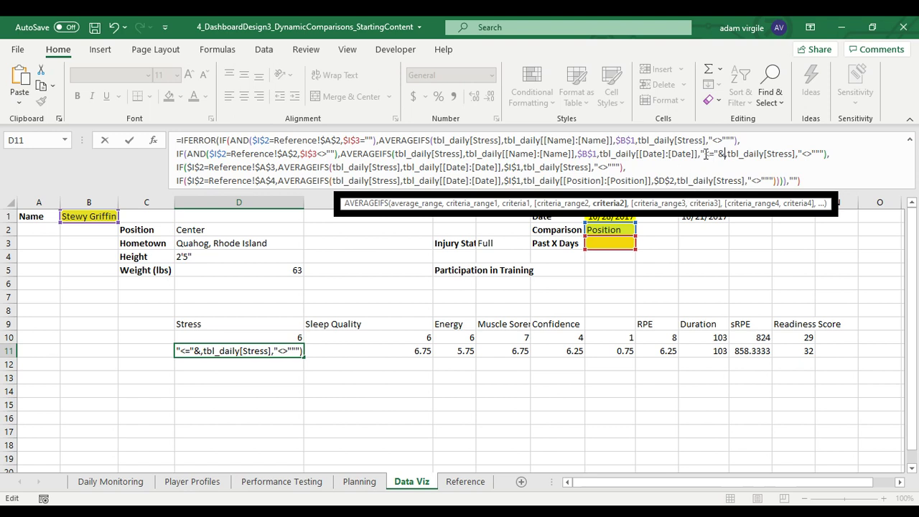
text(I1)
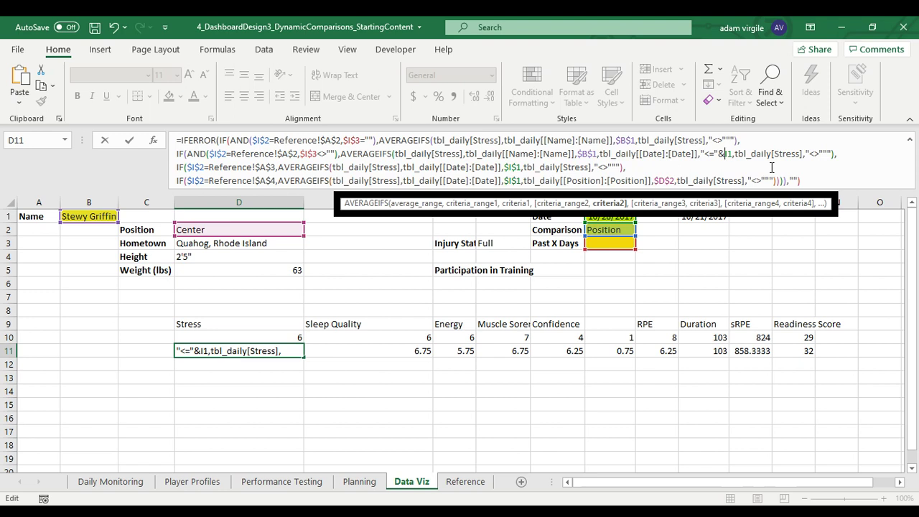
text($I)
text($I$)
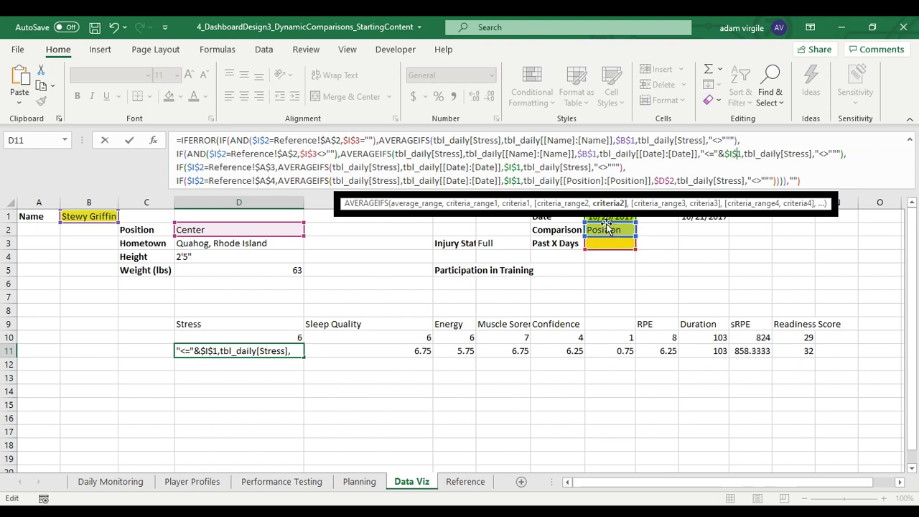
click(744, 155)
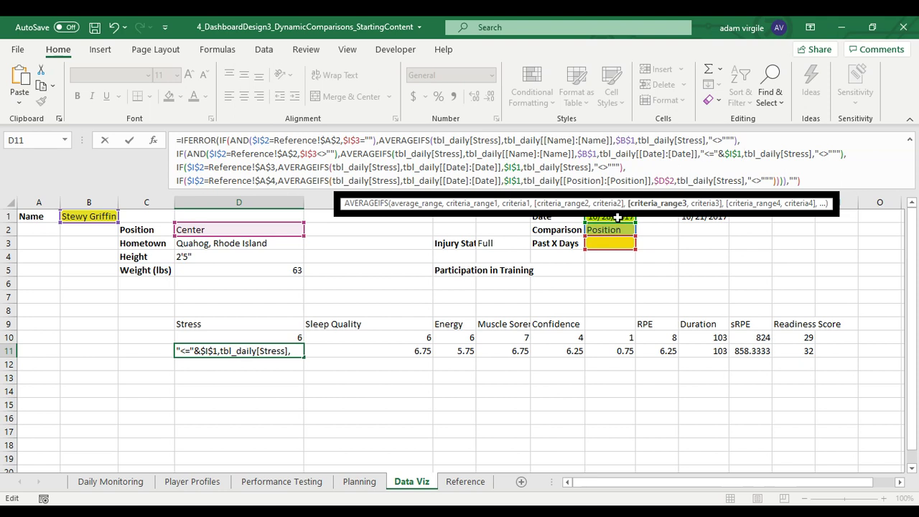
Add another tbl_daily[[Date]:[Date]] range with a ">="& criterion referencing I1.
text(,t)
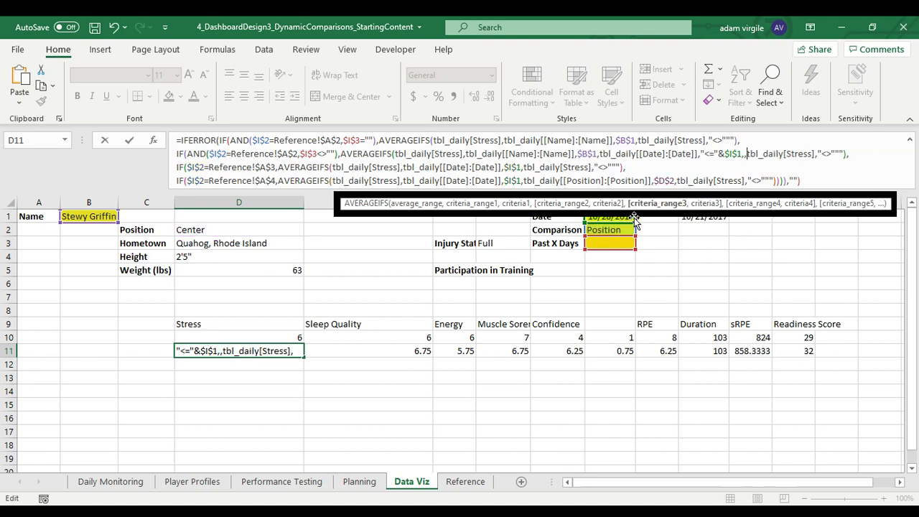
text(bl_daily[)
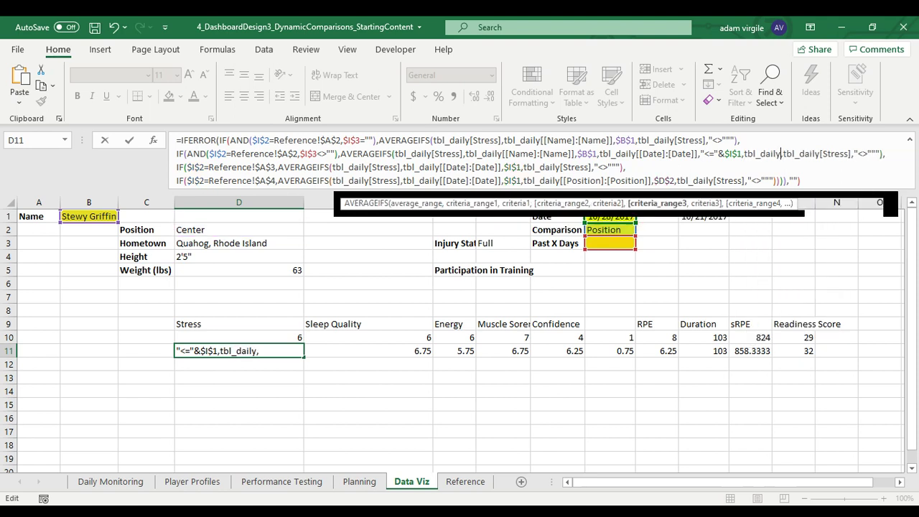
text([)
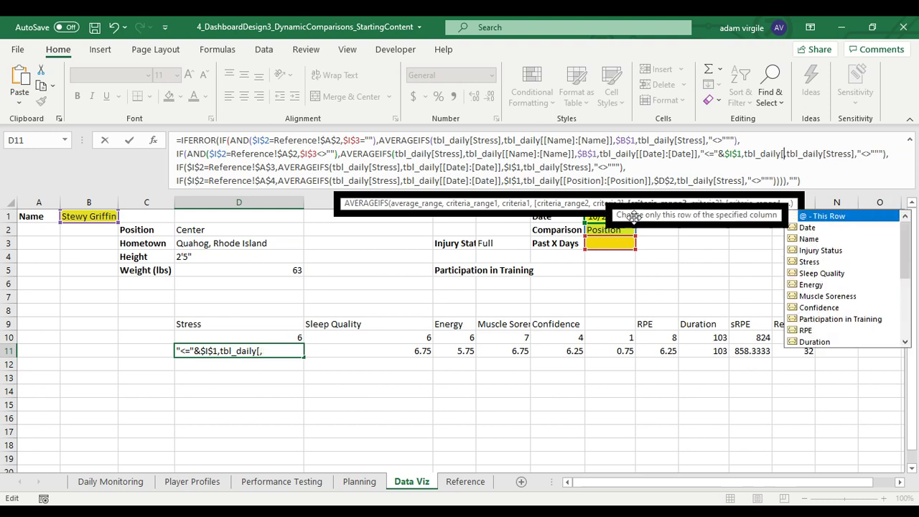
text(Date)
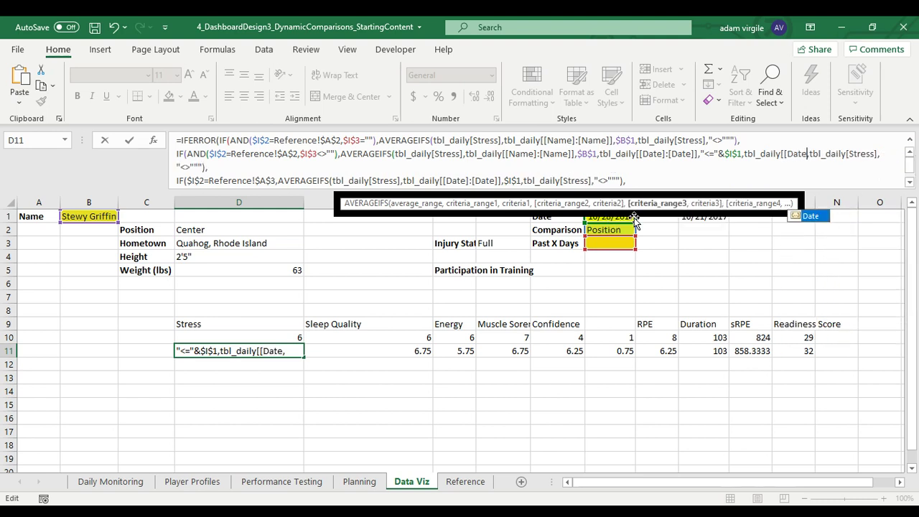
text(]:)
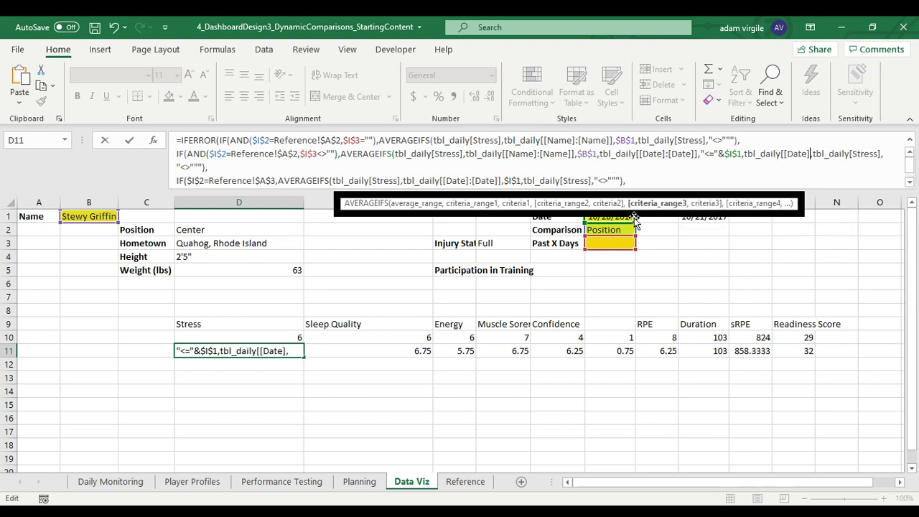
text([Date)
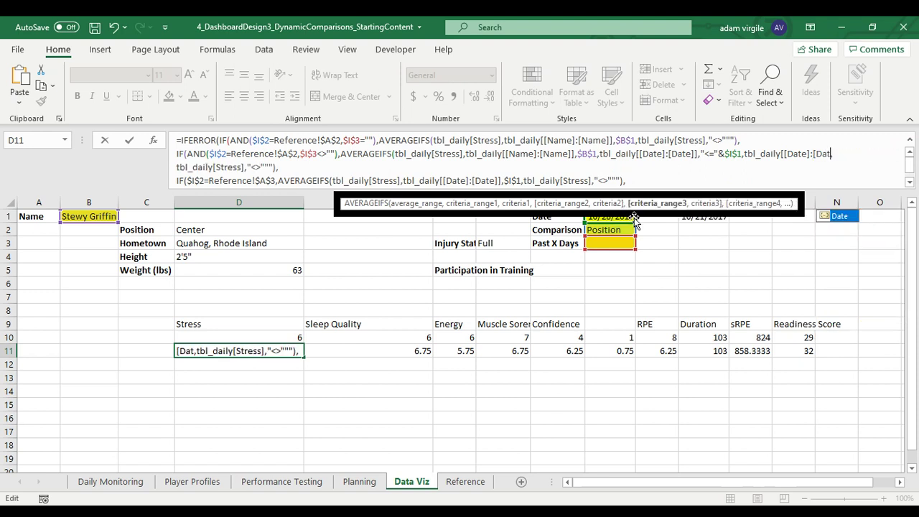
text(]],)
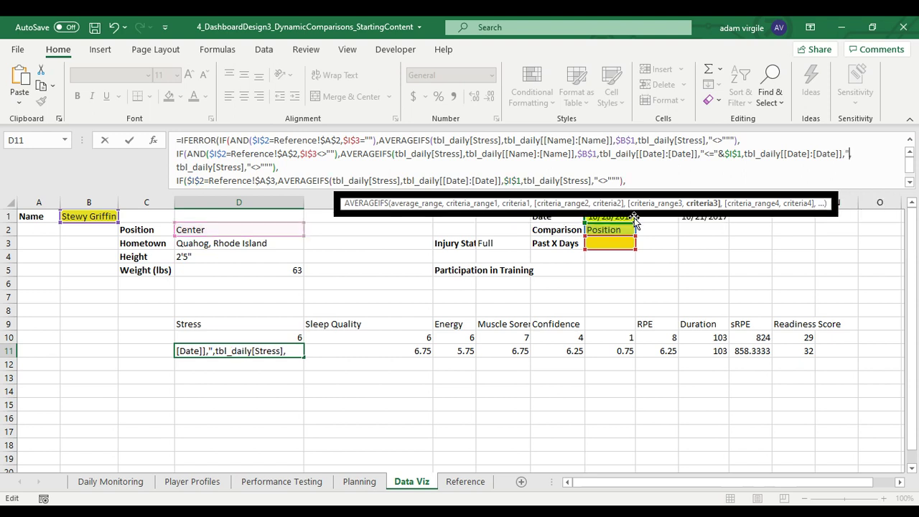
text(">="&)
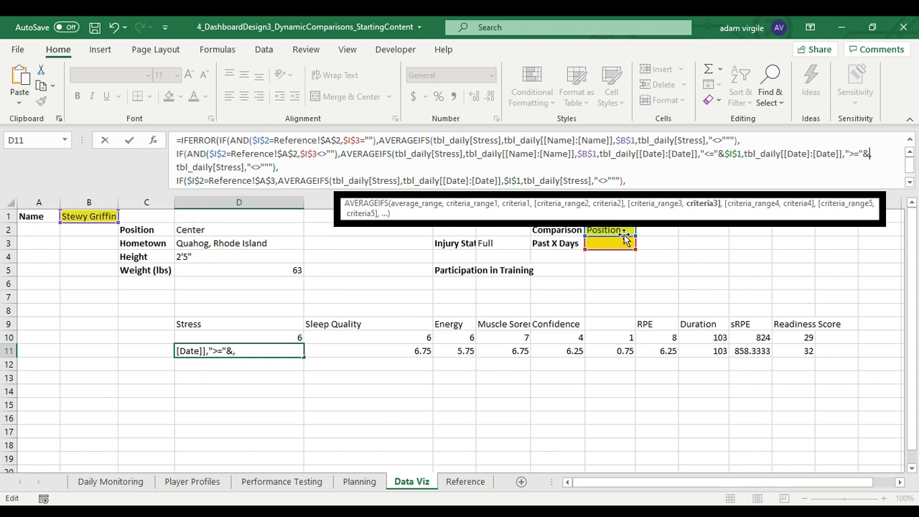
click(618, 229)
key(Up)
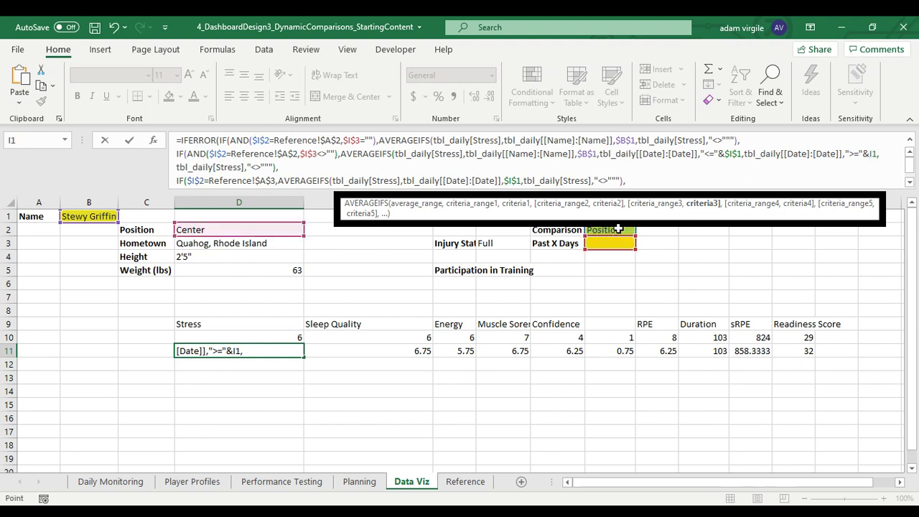
key(Down)
key(Up)
key(Down)
key(Up)
click(872, 154)
Complete the lower date bound as $I$1-$I$3 with absolute references.
text($I)
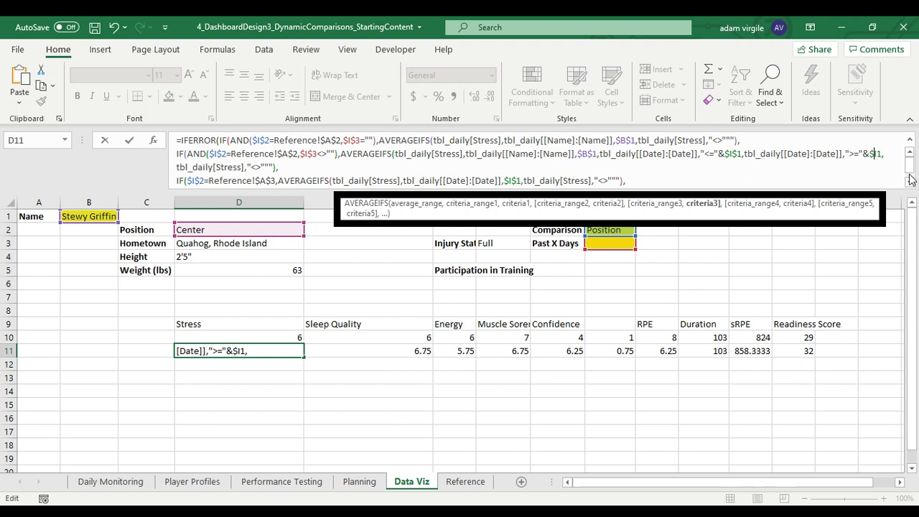
text($1-)
click(612, 243)
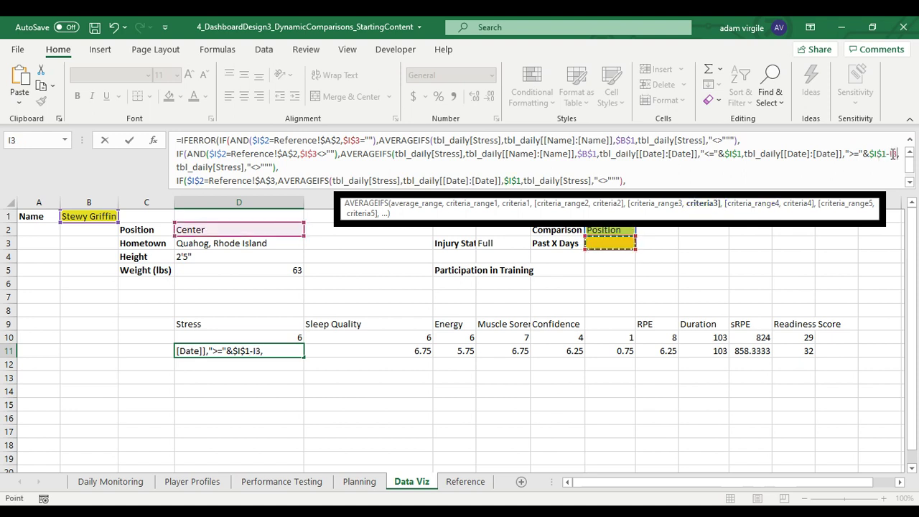
click(892, 154)
key(F4)
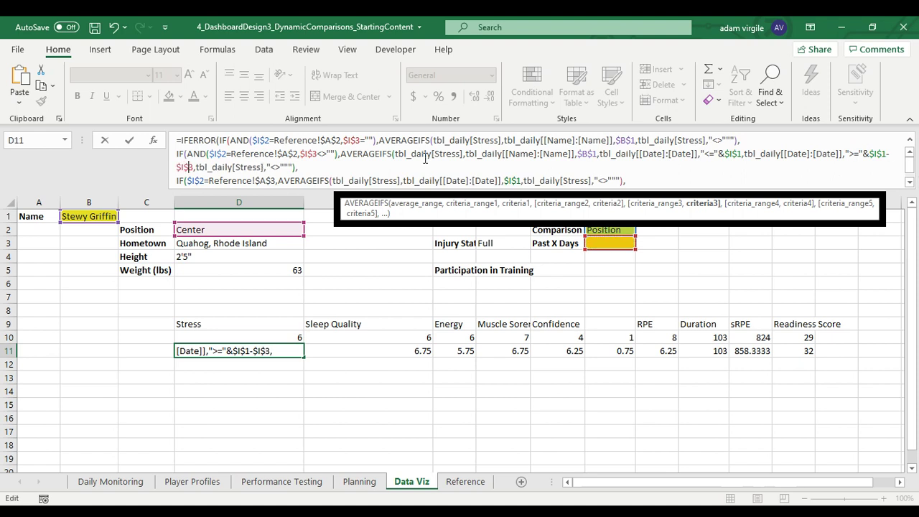
click(347, 165)
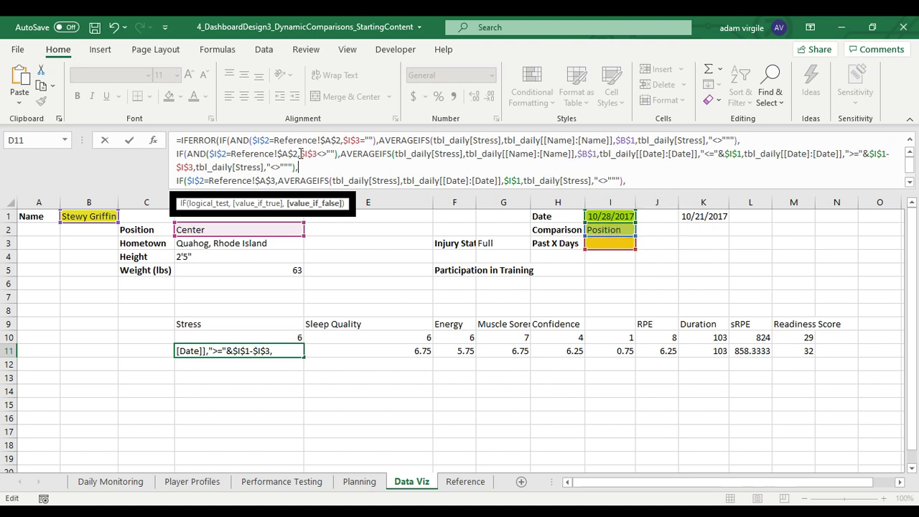
Start wrapping the third IF test as AND($I$2=Reference!$A$3, …).
scroll(310, 159, down, 1)
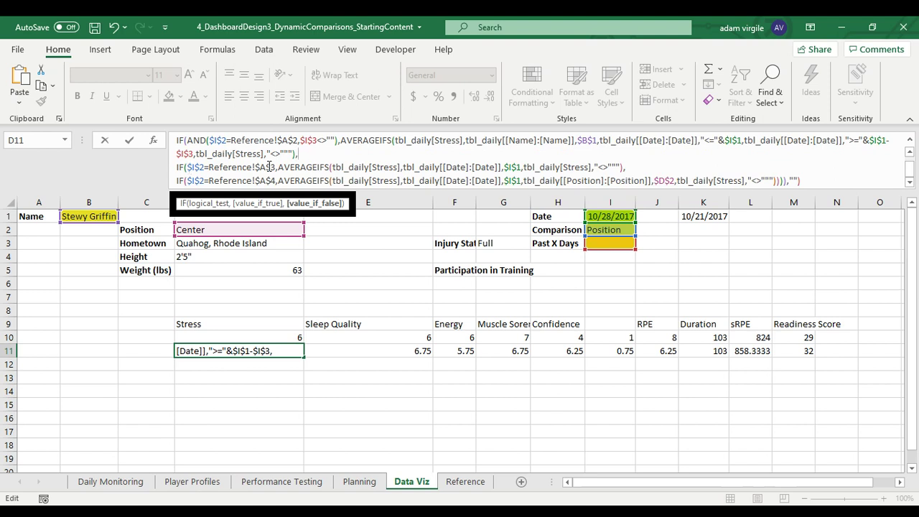
scroll(272, 167, up, 1)
scroll(284, 167, down, 1)
scroll(286, 168, up, 1)
scroll(284, 170, down, 1)
scroll(219, 161, up, 1)
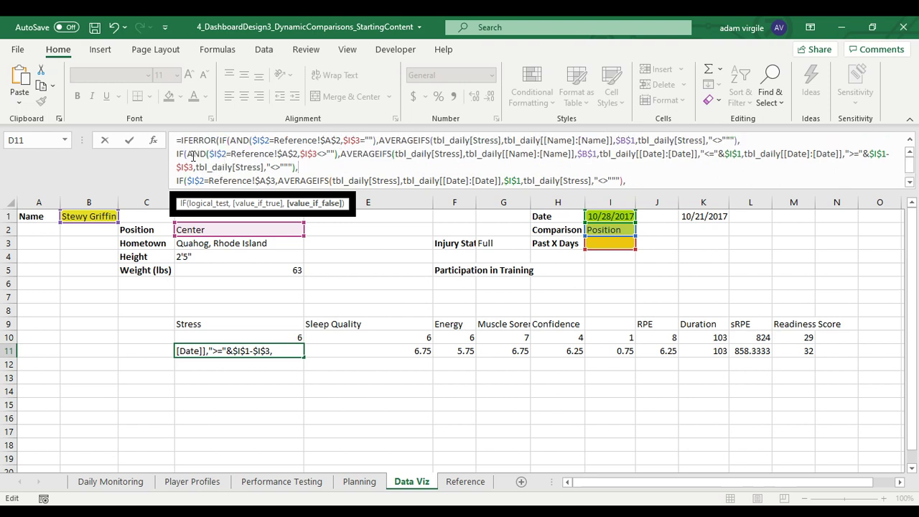
scroll(251, 154, down, 1)
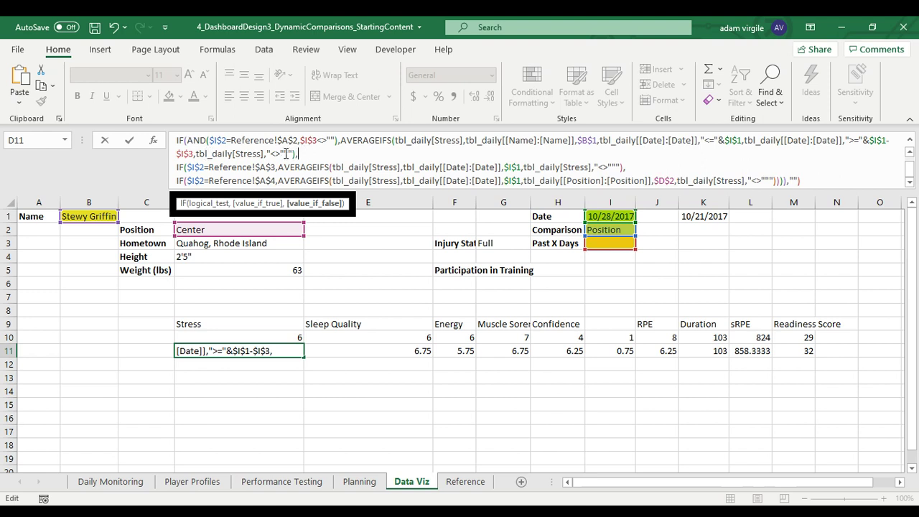
click(188, 168)
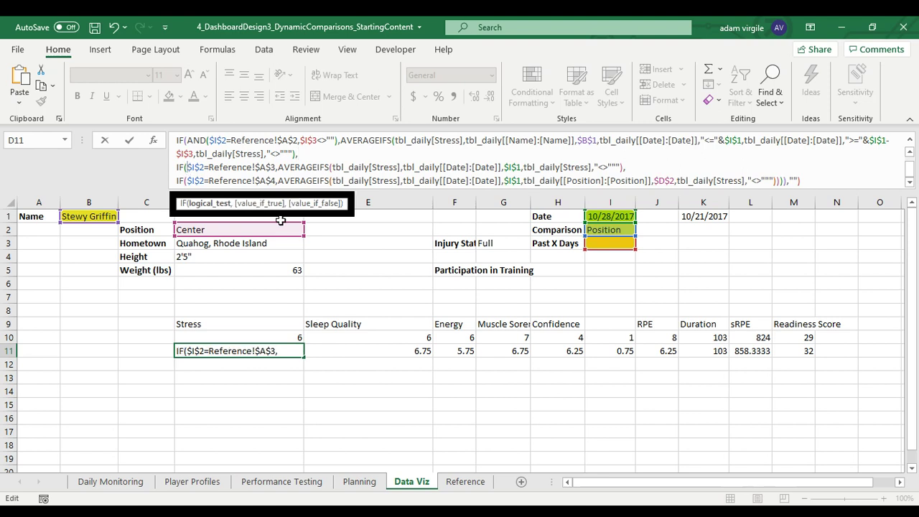
text(AND()
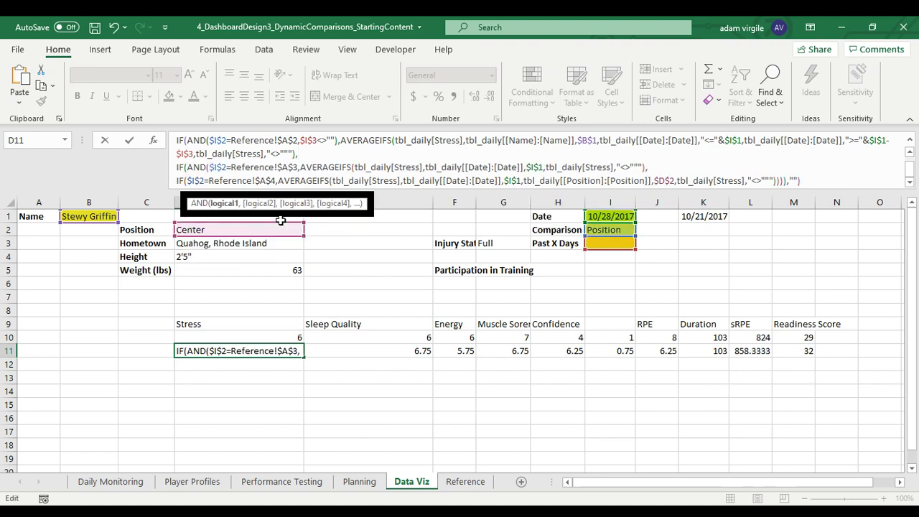
click(301, 167)
text(m)
key(BackSpace)
text(,)
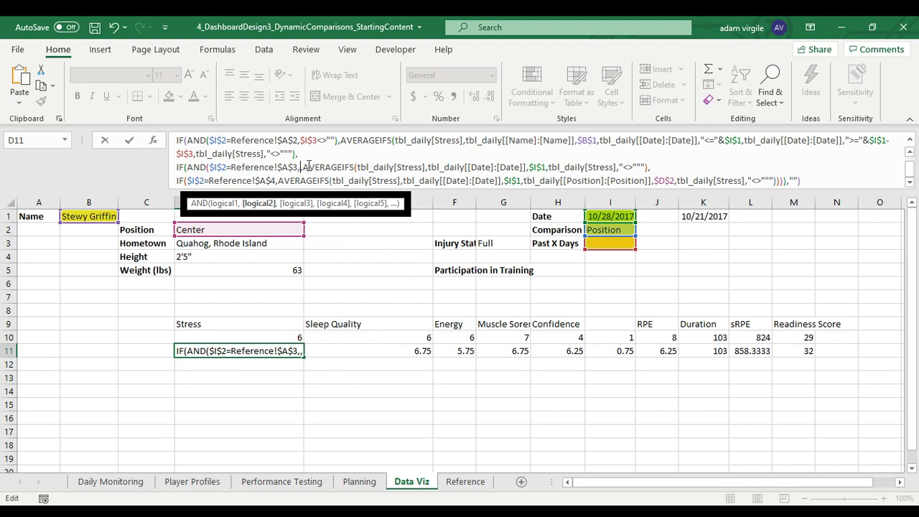
Finish the AND with the copied $I$3="" test and add a new line after the branch.
scroll(302, 158, up, 1)
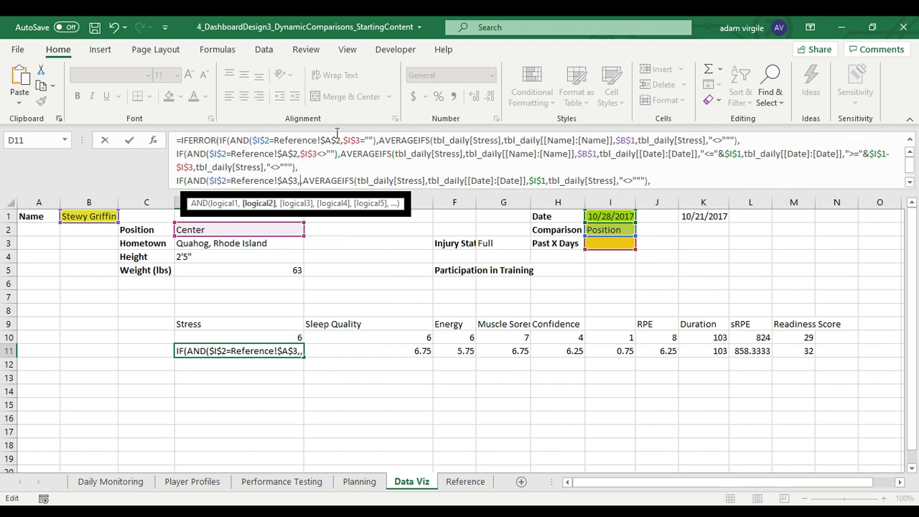
drag(342, 141, 372, 141)
scroll(309, 168, down, 1)
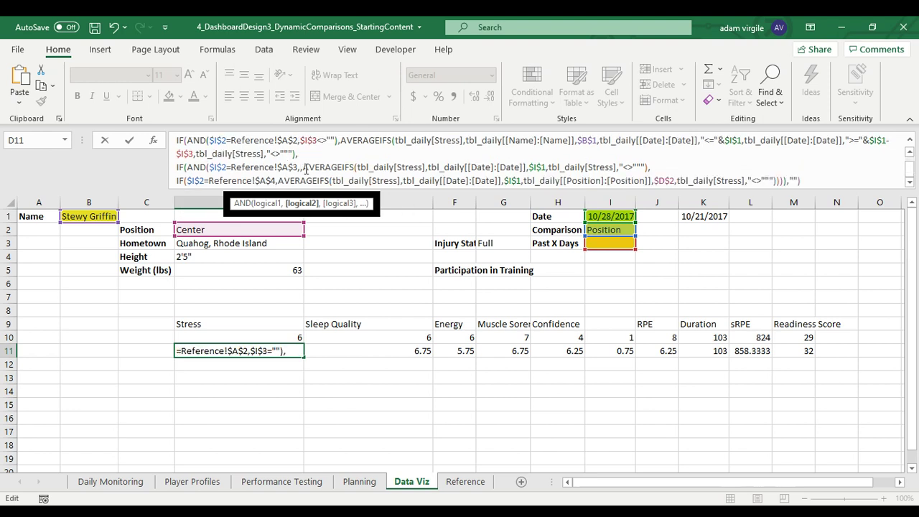
key(ctrl+v)
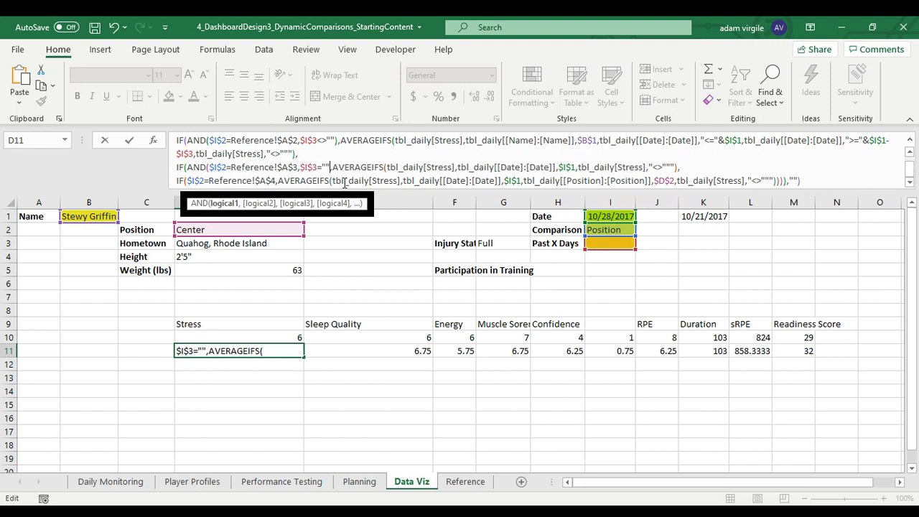
text())
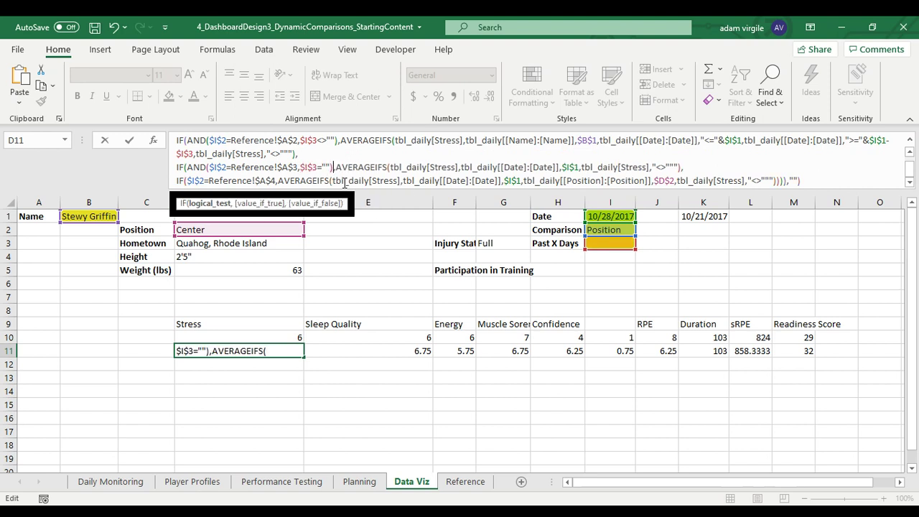
click(702, 168)
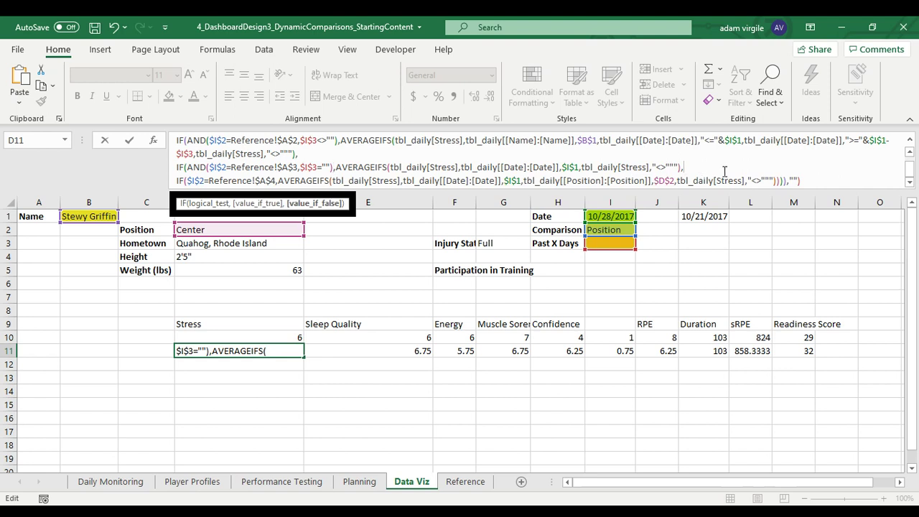
key(alt+Return)
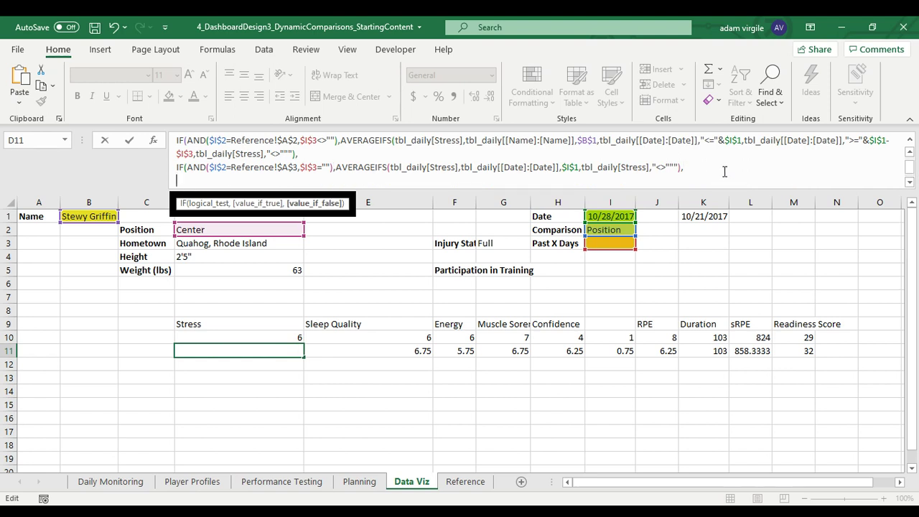
Duplicate the third IF branch onto the new blank line in D11's formula.
drag(165, 174, 157, 164)
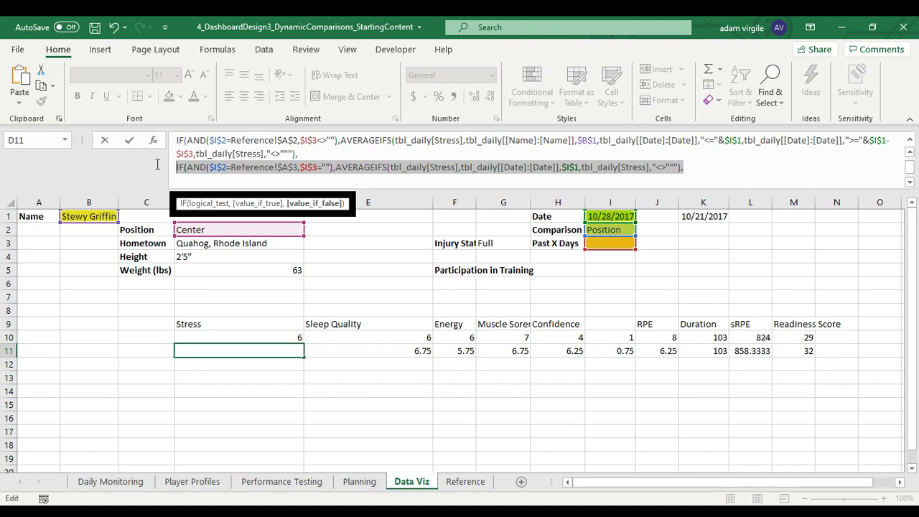
key(ctrl+c)
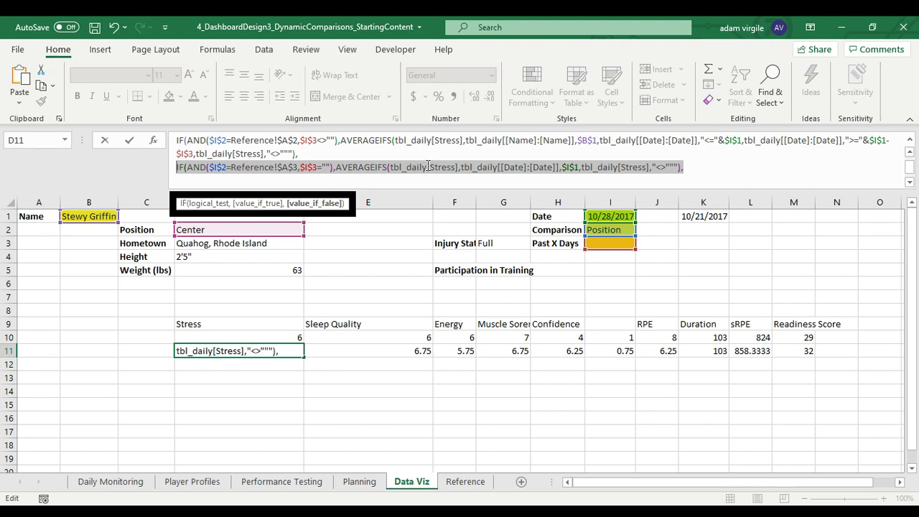
click(461, 167)
scroll(478, 168, down, 1)
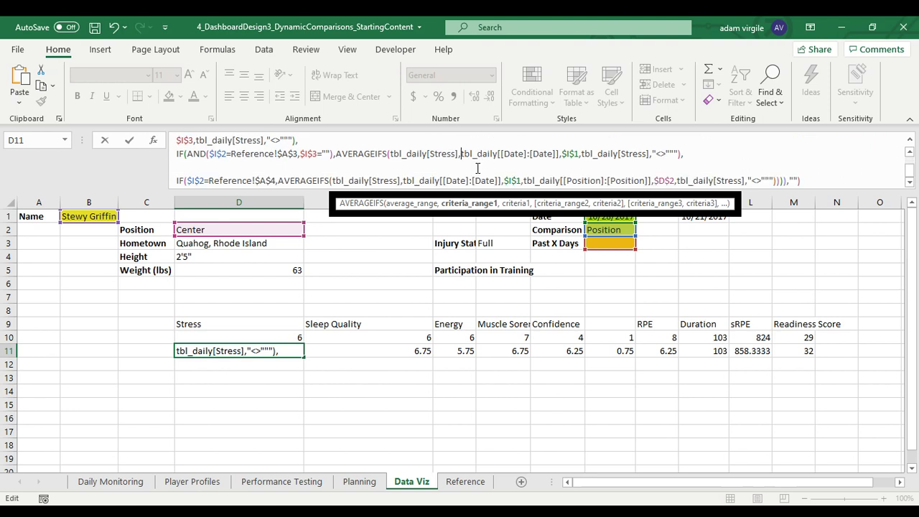
scroll(478, 172, up, 1)
scroll(475, 176, down, 1)
click(247, 165)
scroll(393, 168, up, 1)
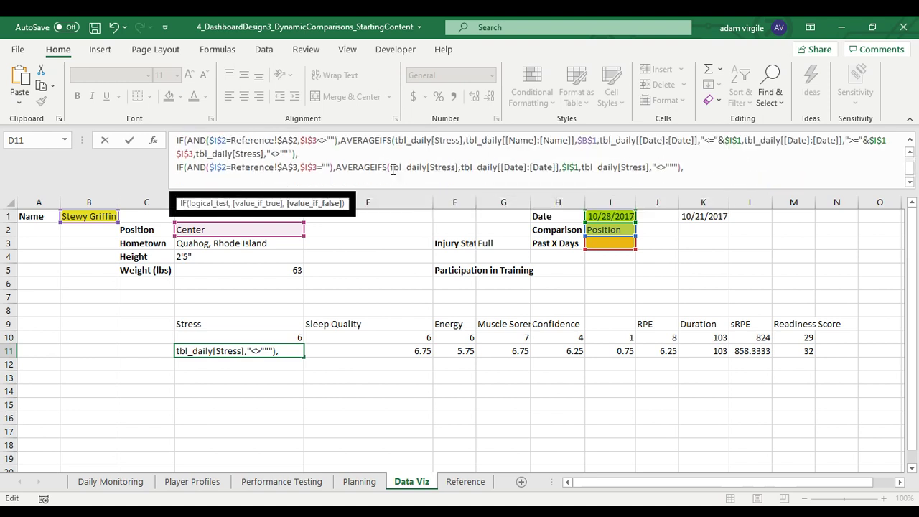
scroll(393, 169, down, 1)
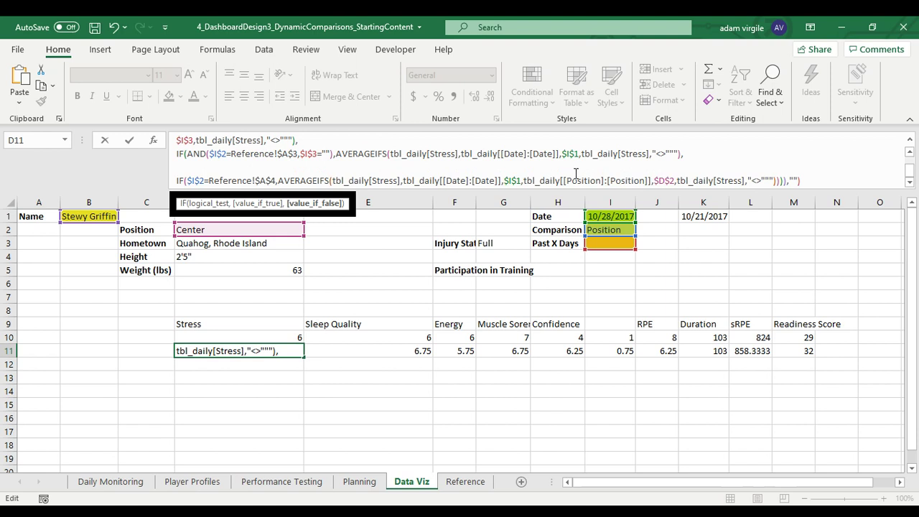
key(ctrl+v)
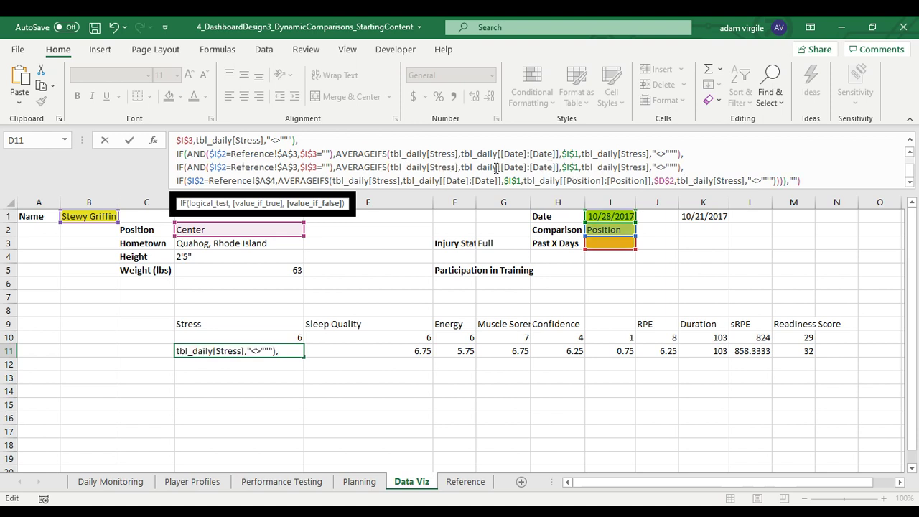
Select the date-range criteria in the Name clause to reuse them.
click(580, 167)
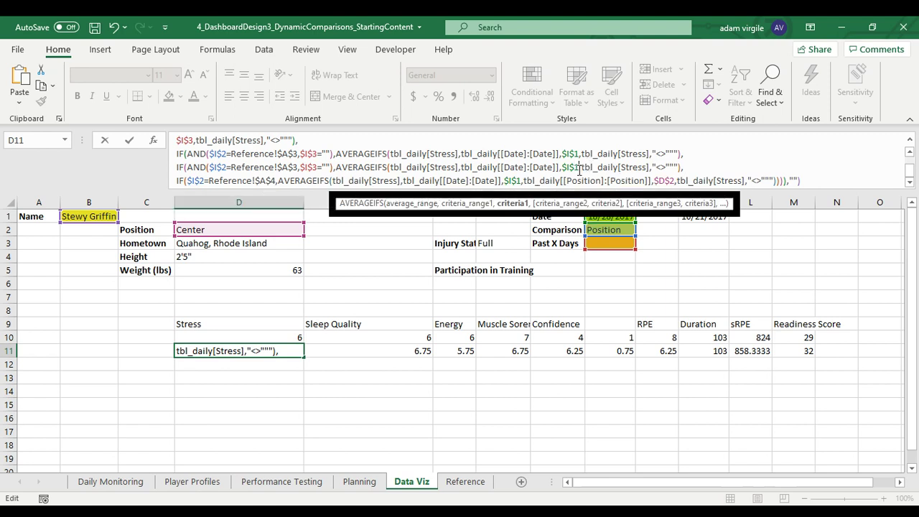
scroll(646, 170, up, 2)
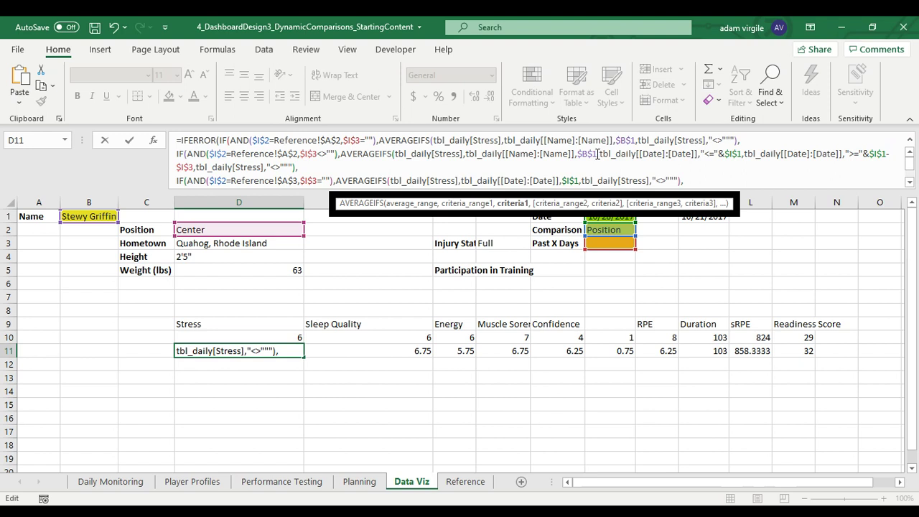
scroll(597, 153, down, 1)
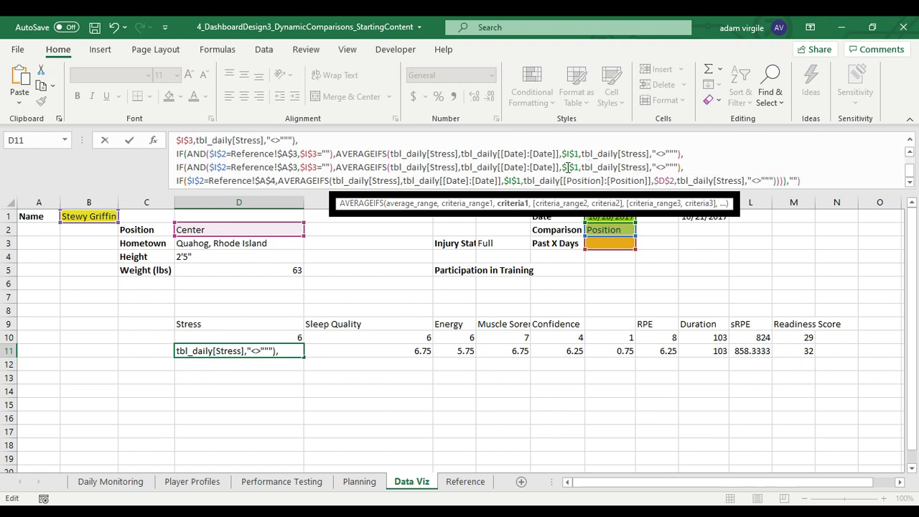
scroll(588, 156, up, 1)
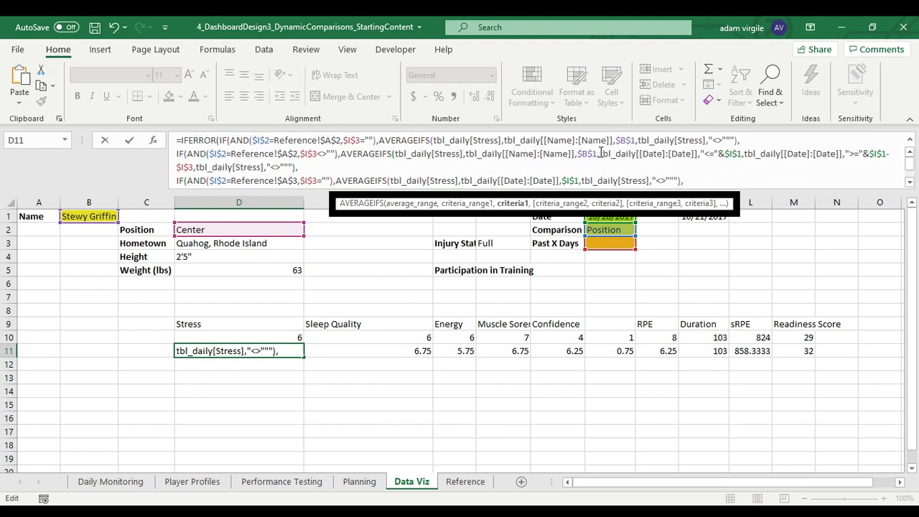
drag(599, 153, 194, 166)
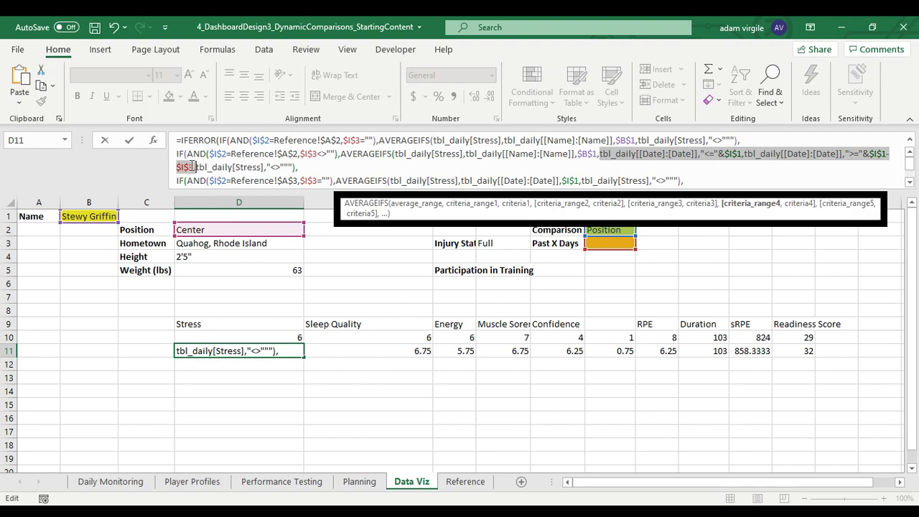
Replace the copy's single-date criterion with the "<="&$I$1 and ">="&$I$1-$I$3 date range.
right_click(193, 167)
click(224, 197)
scroll(498, 166, down, 2)
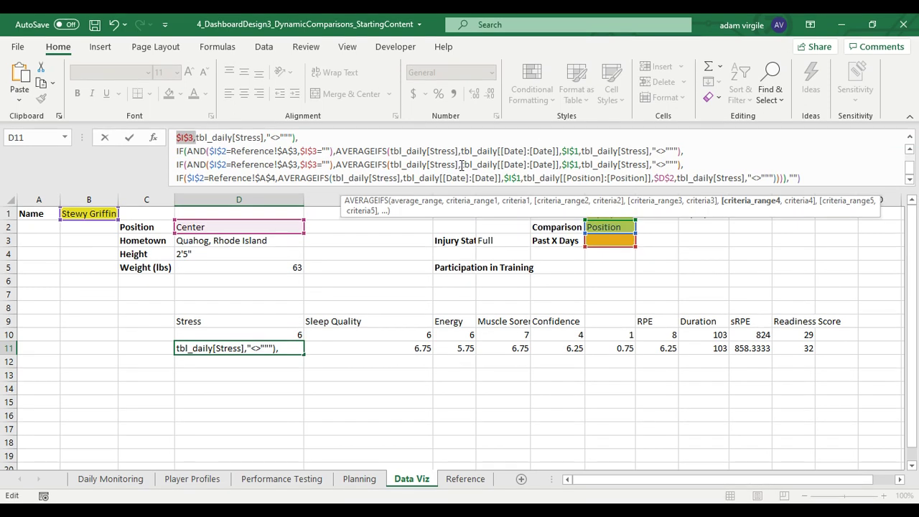
drag(462, 164, 578, 163)
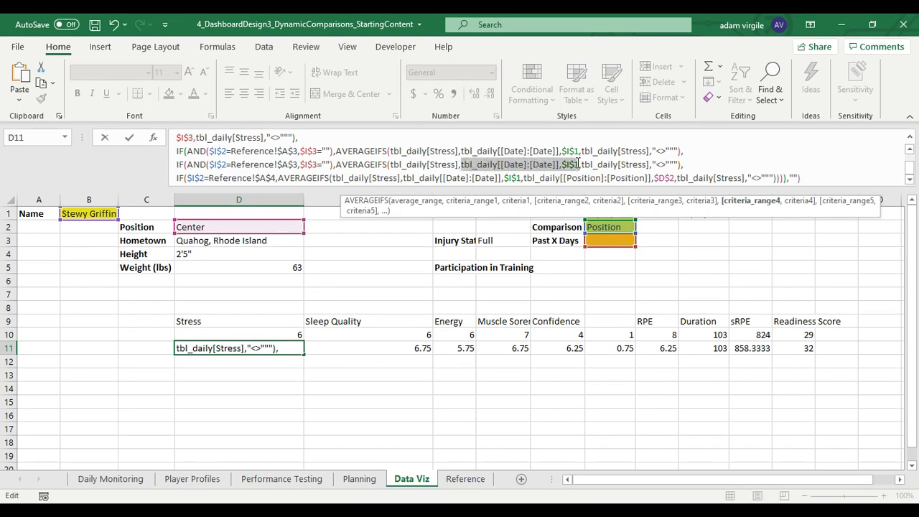
right_click(566, 164)
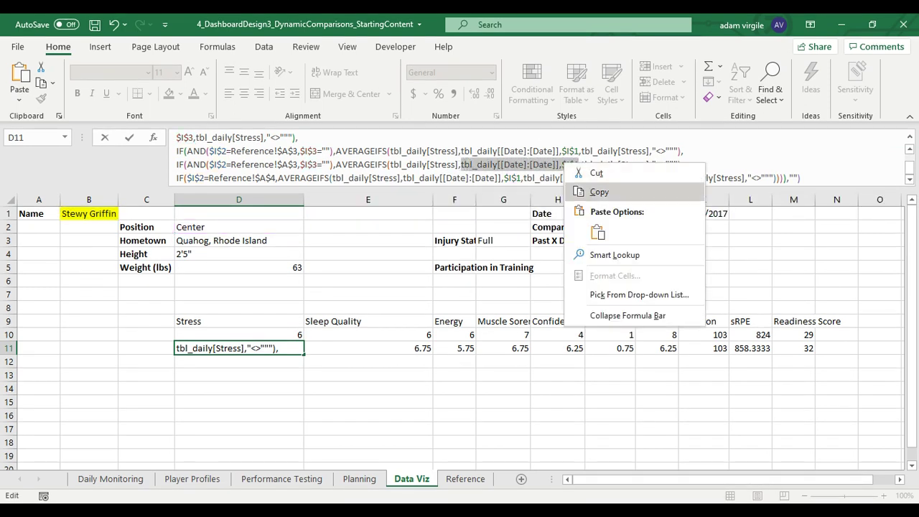
click(596, 231)
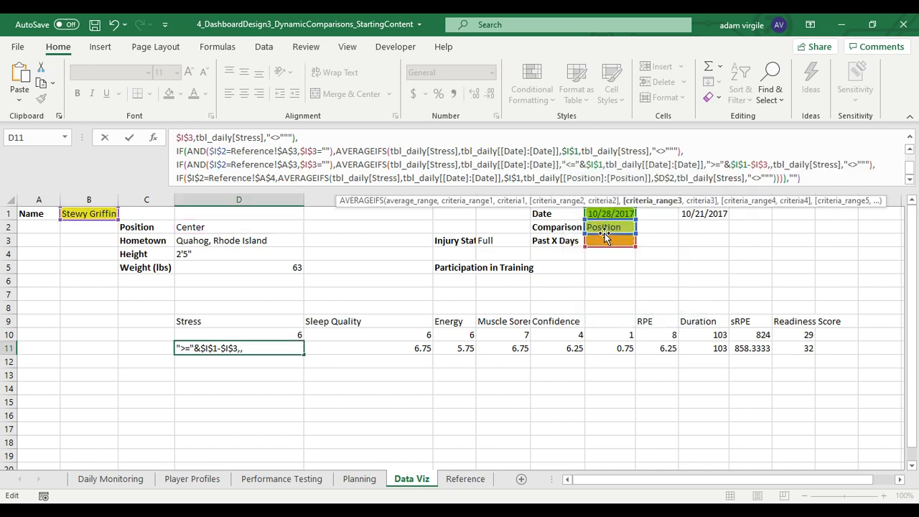
text(,)
key(BackSpace)
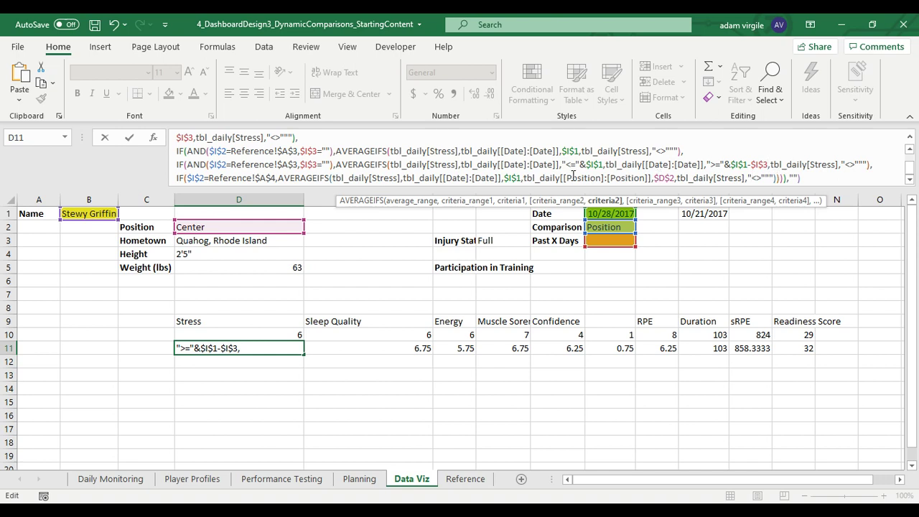
click(242, 151)
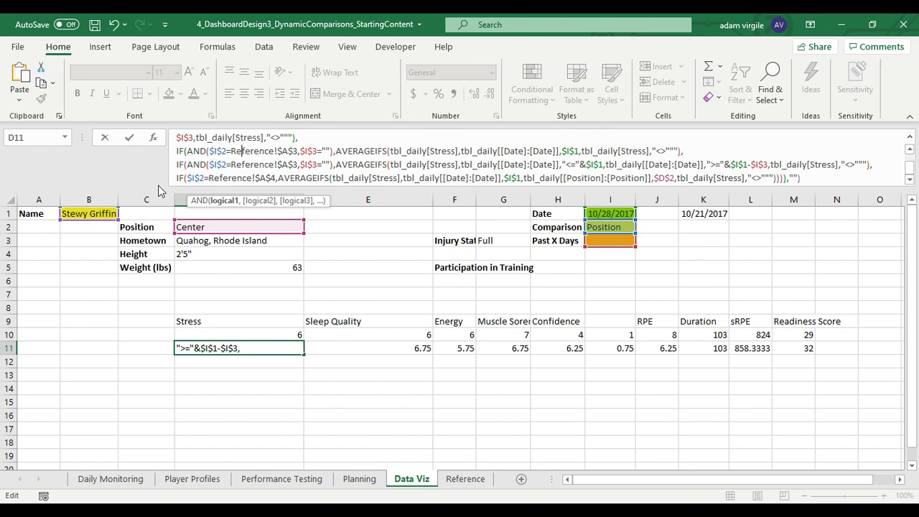
Change the Past X Days clause's test from $I$3="" to $I$3<>"".
click(321, 165)
key(BackSpace)
text(<>)
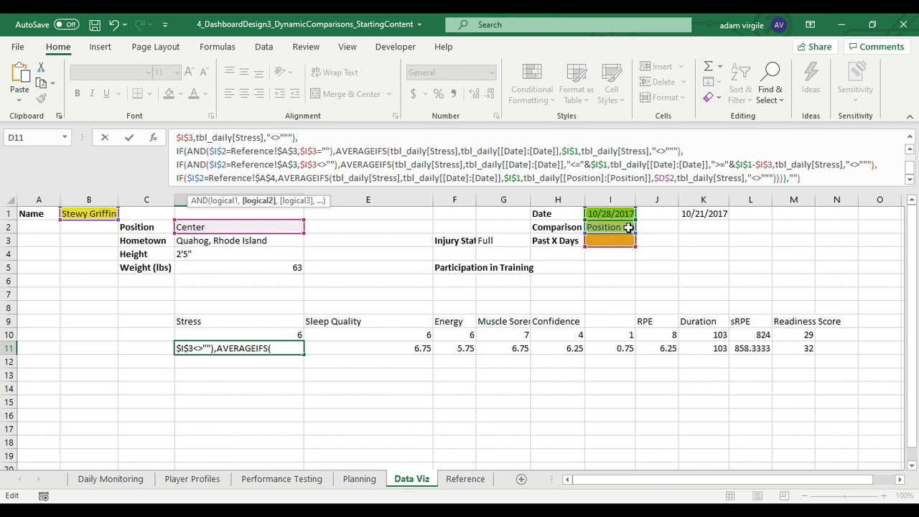
Wrap the Position clause's test in AND(...,$I$3="") so it requires an empty I3.
click(188, 178)
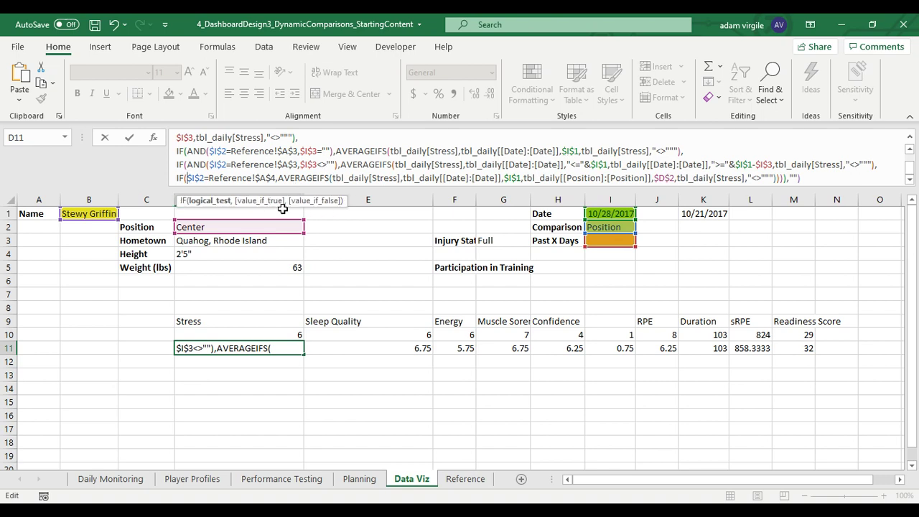
text(AND()
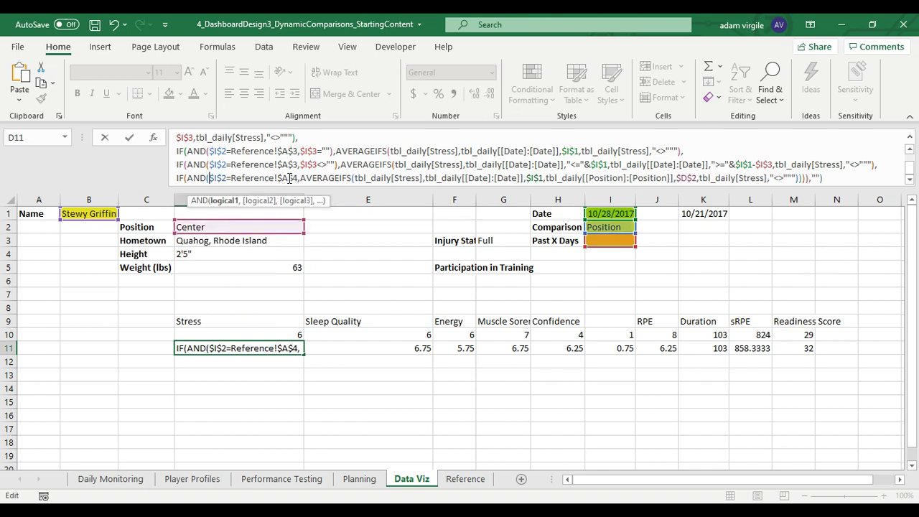
click(301, 178)
text(,)
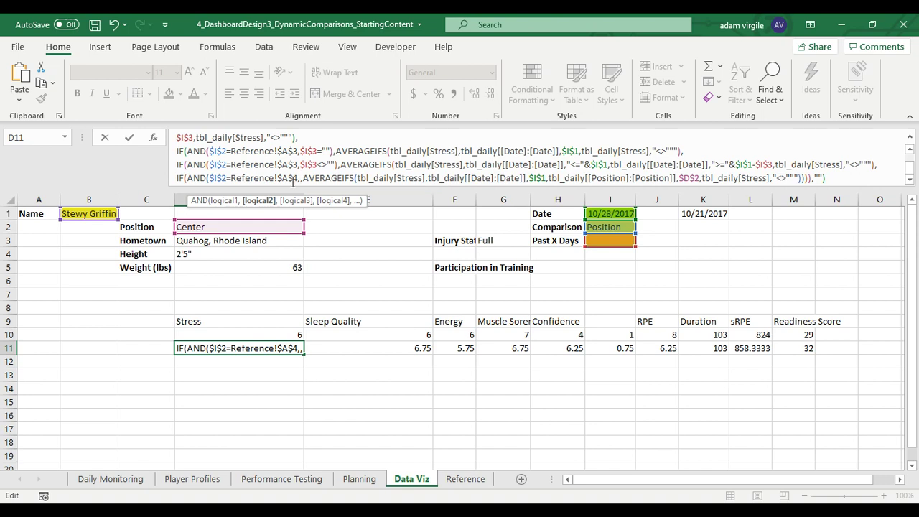
text($I)
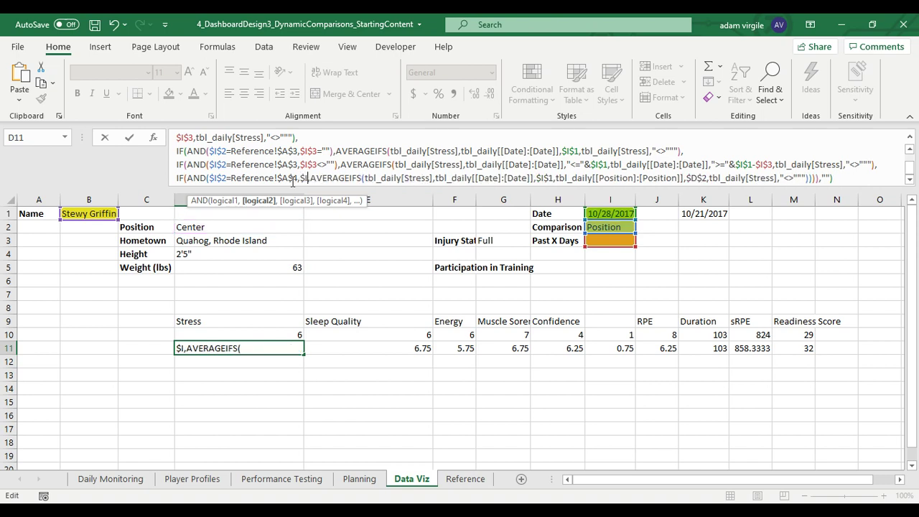
text($3=""),)
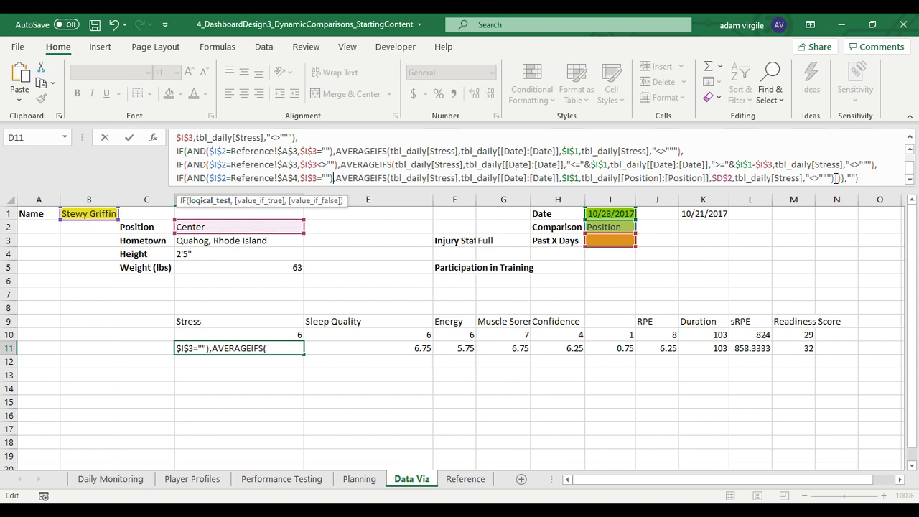
Replace the formula's trailing )),"") with a comma.
drag(835, 178, 863, 179)
key(BackSpace)
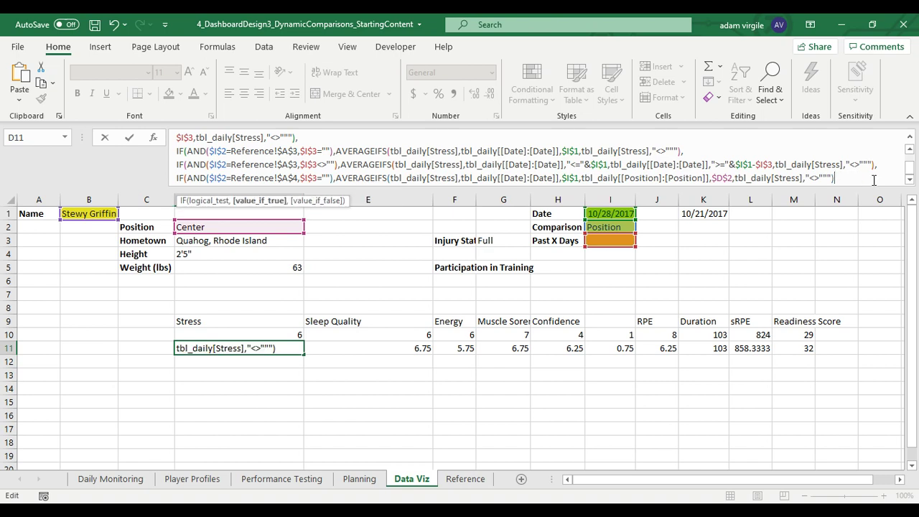
text(,)
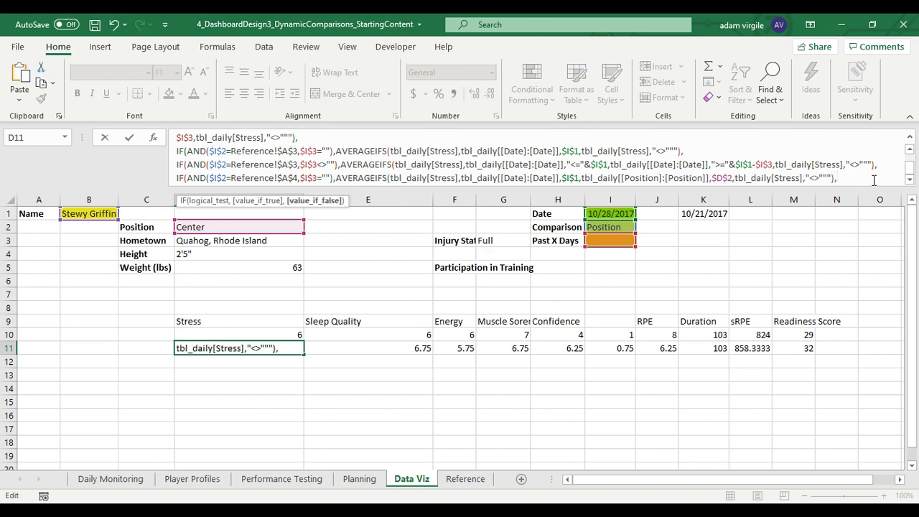
Duplicate the Position clause on a new line testing $I$3<>"", and select its date criterion.
scroll(874, 180, down, 1)
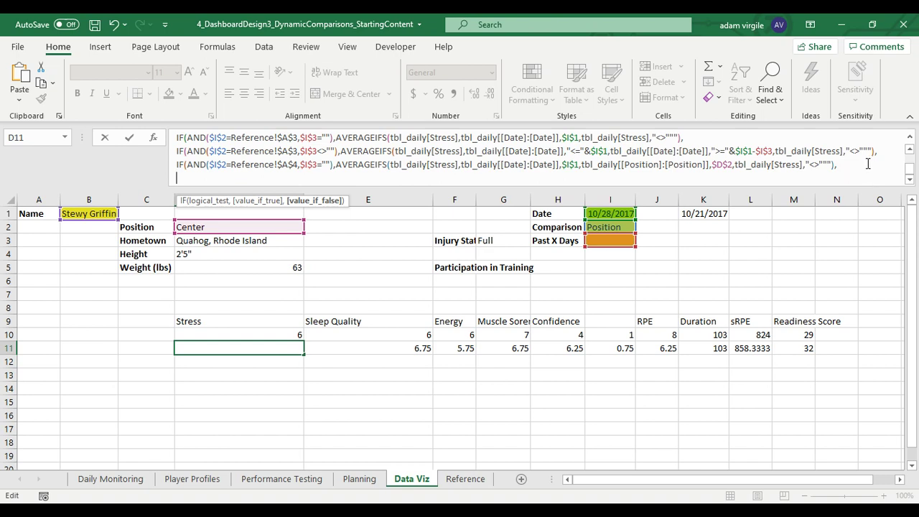
drag(837, 165, 176, 165)
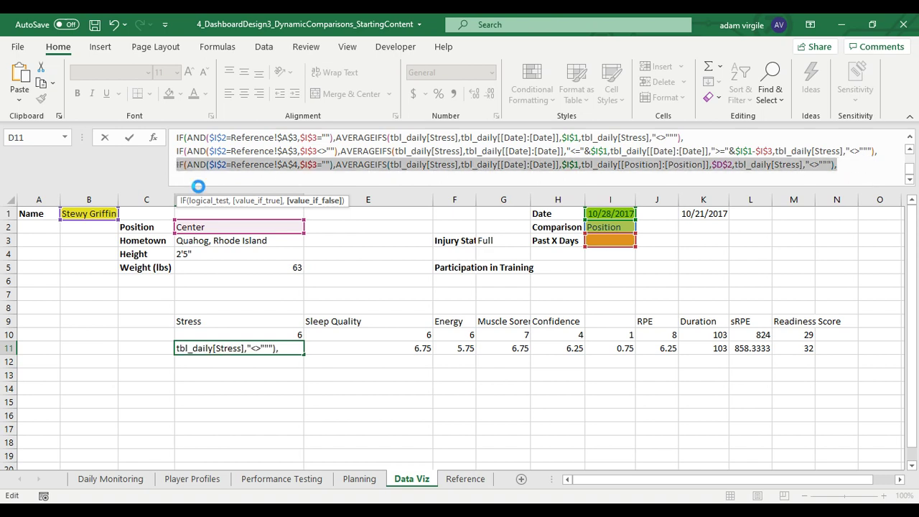
key(ctrl+c)
key(Left)
key(ctrl+v)
key(ctrl+Right)
key(ctrl+Right)
key(ctrl+Right)
key(ctrl+Right)
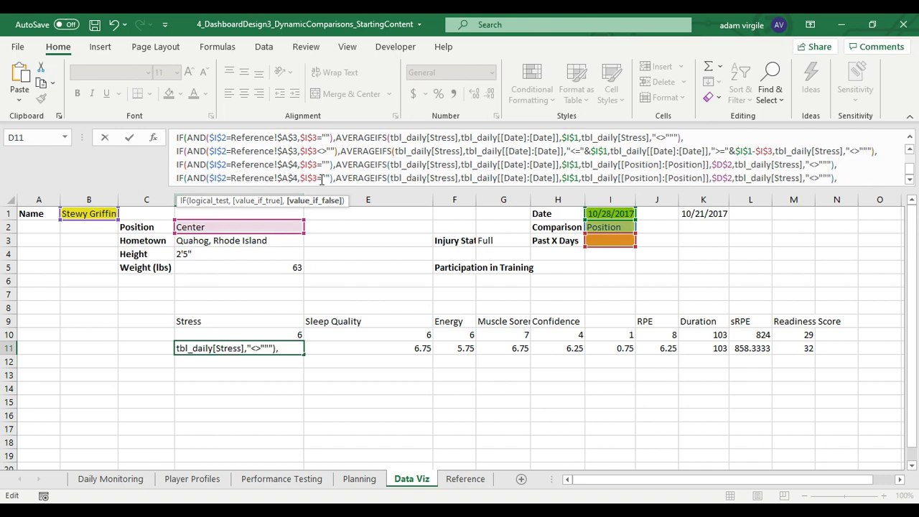
key(BackSpace)
text(<>)
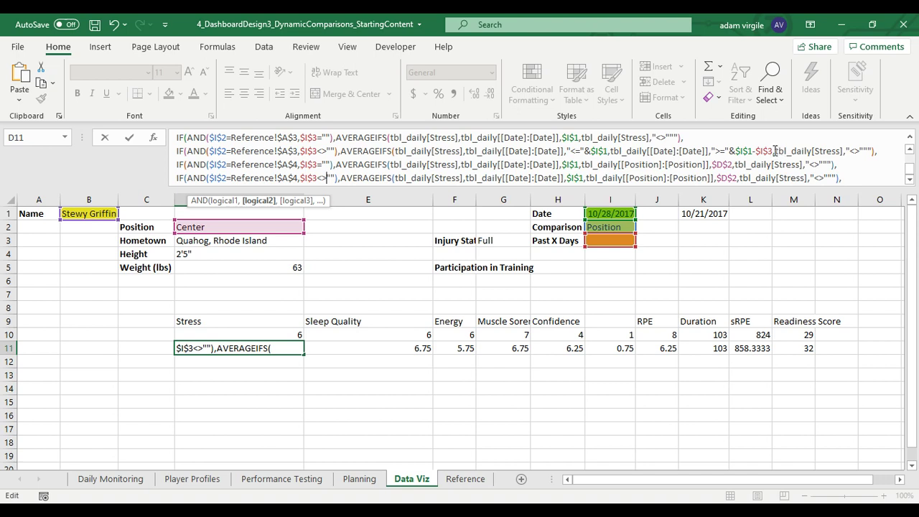
drag(773, 151, 467, 154)
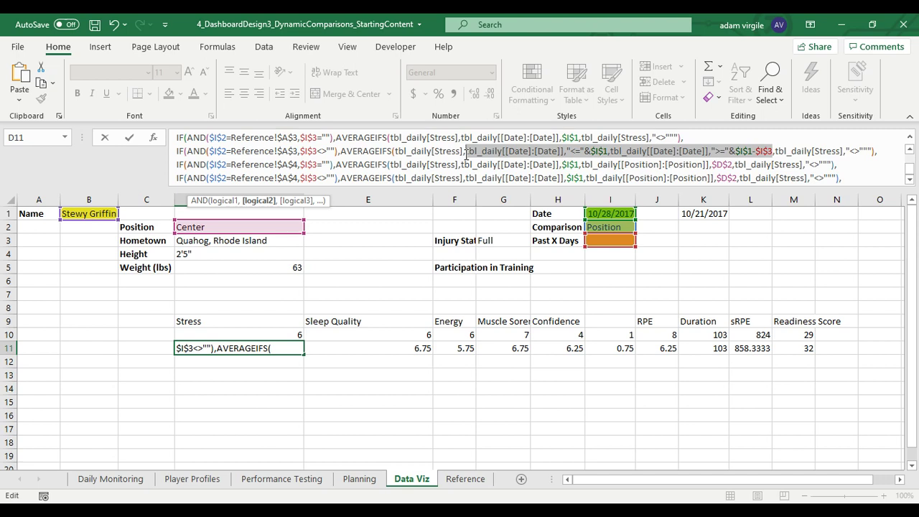
drag(466, 154, 585, 182)
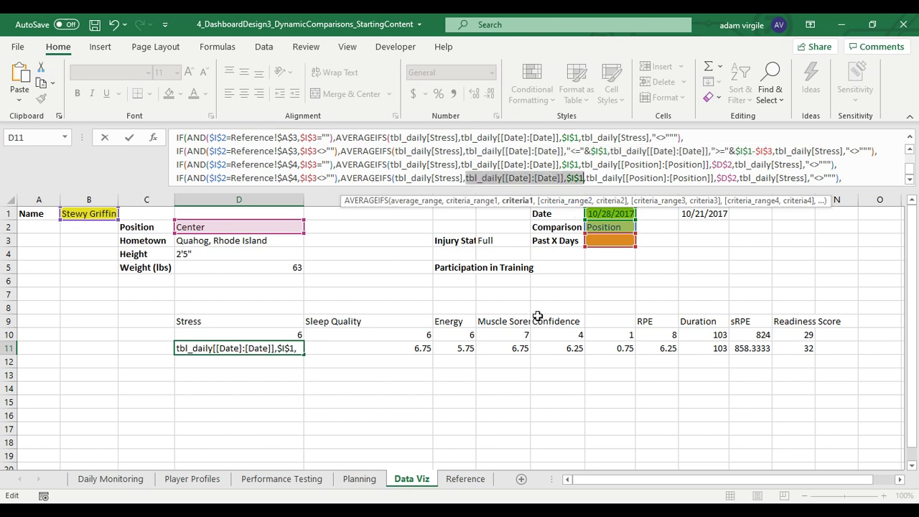
Give the new Position clause the $I$1-$I$3 to $I$1 date range, then restore the closing brackets and "" fallback.
key(ctrl+v)
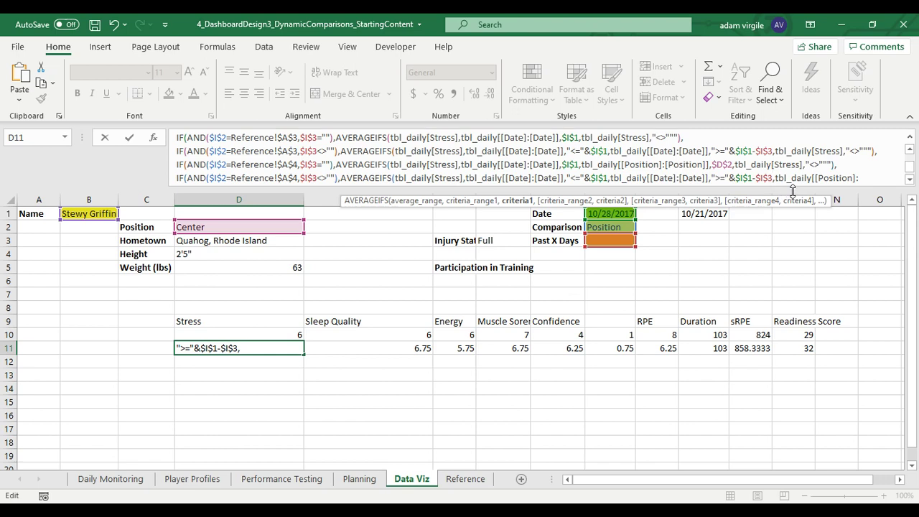
scroll(790, 188, down, 1)
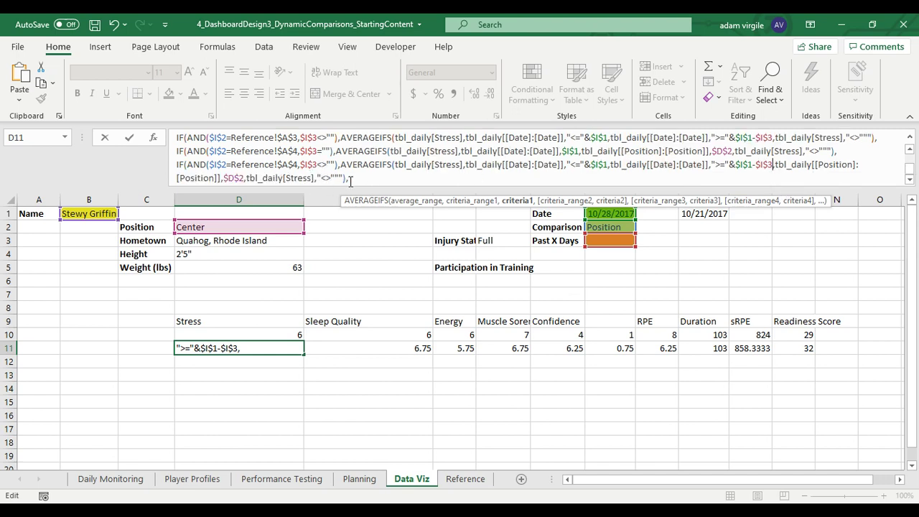
click(377, 181)
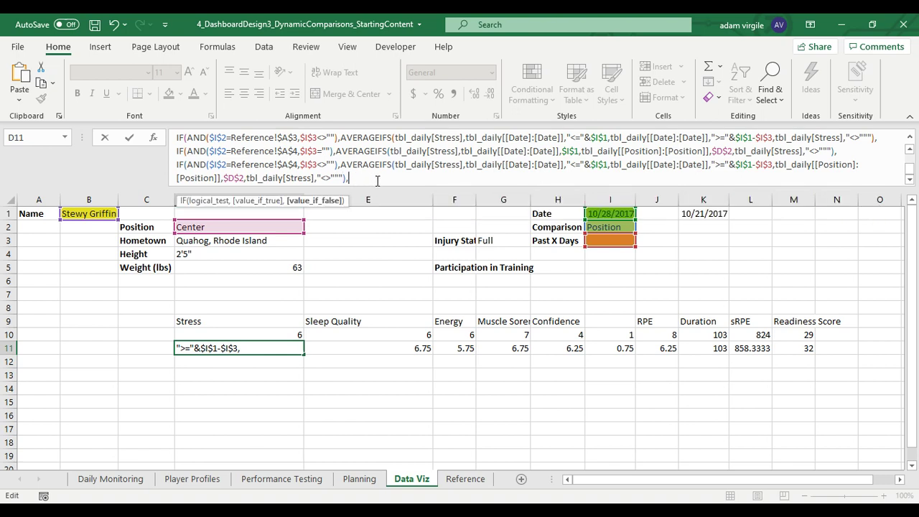
text("")
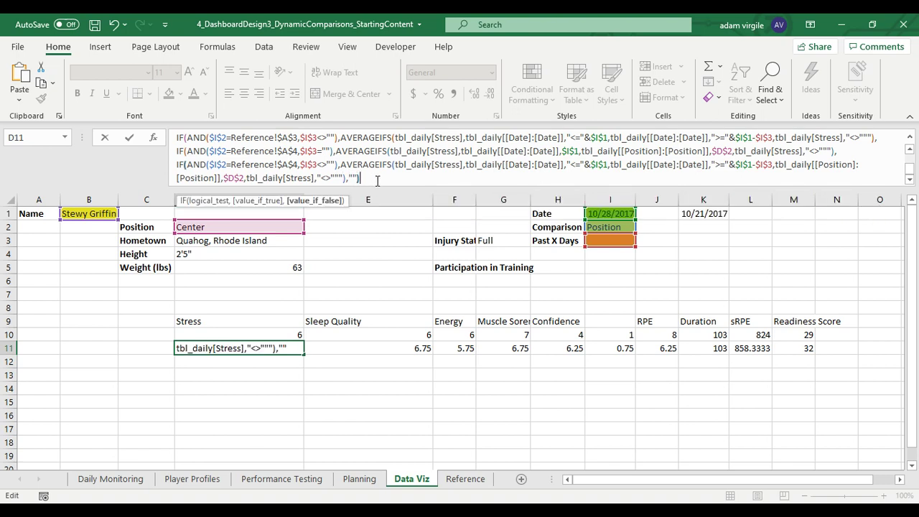
click(343, 180)
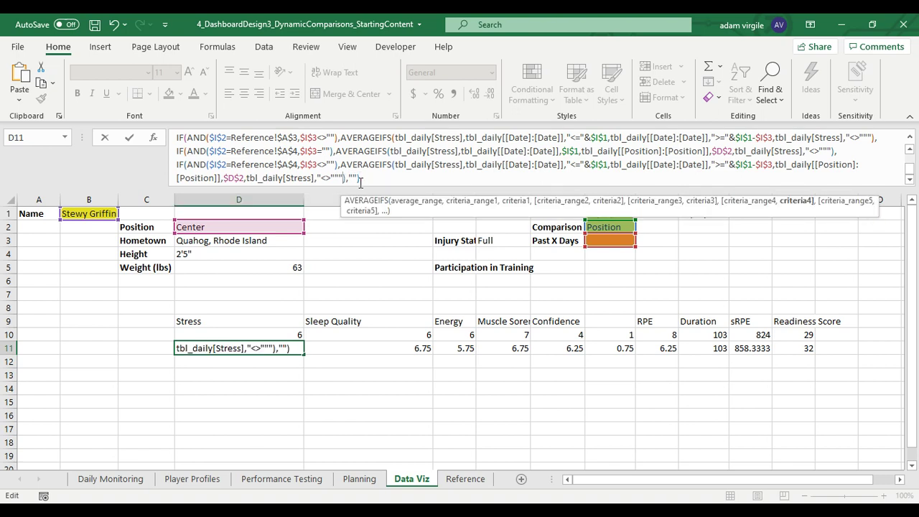
text())))
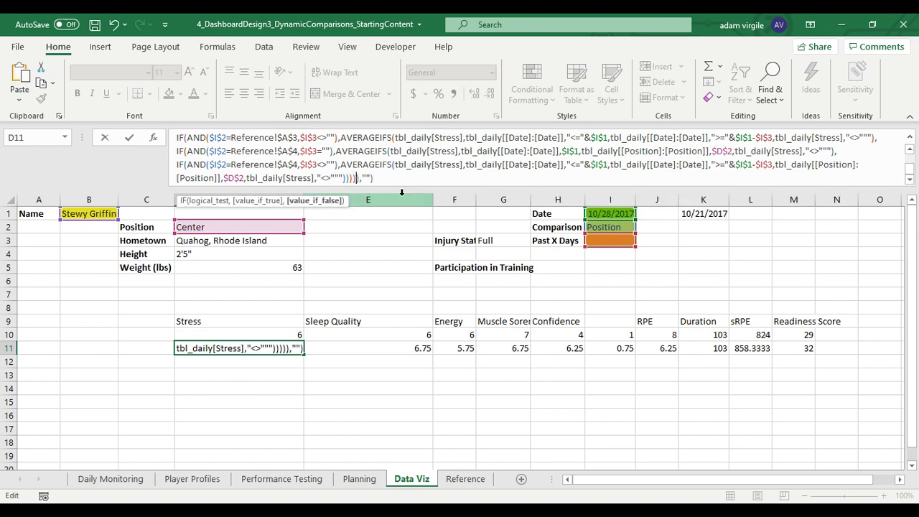
text()))
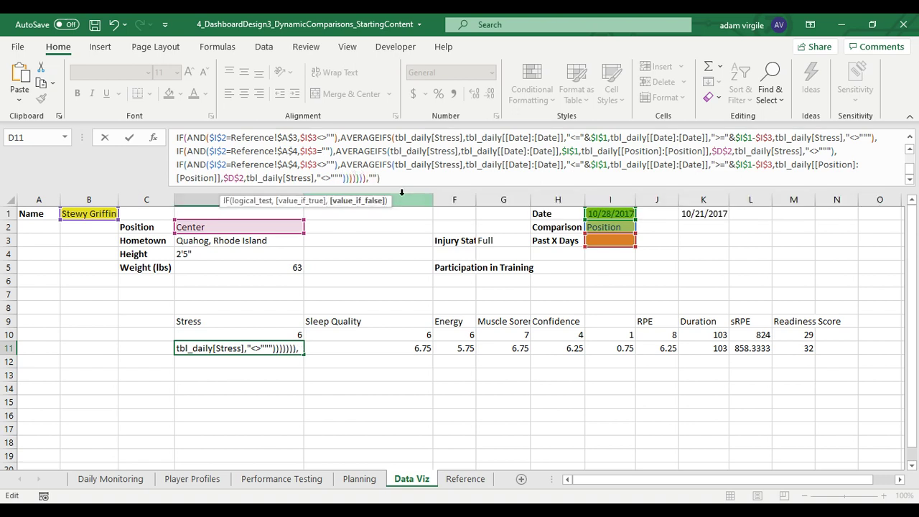
scroll(413, 178, up, 2)
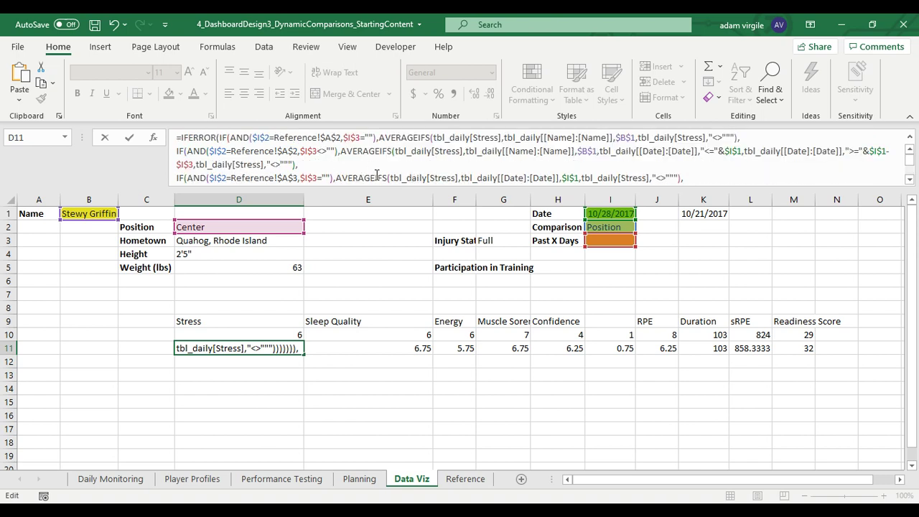
drag(386, 187, 397, 255)
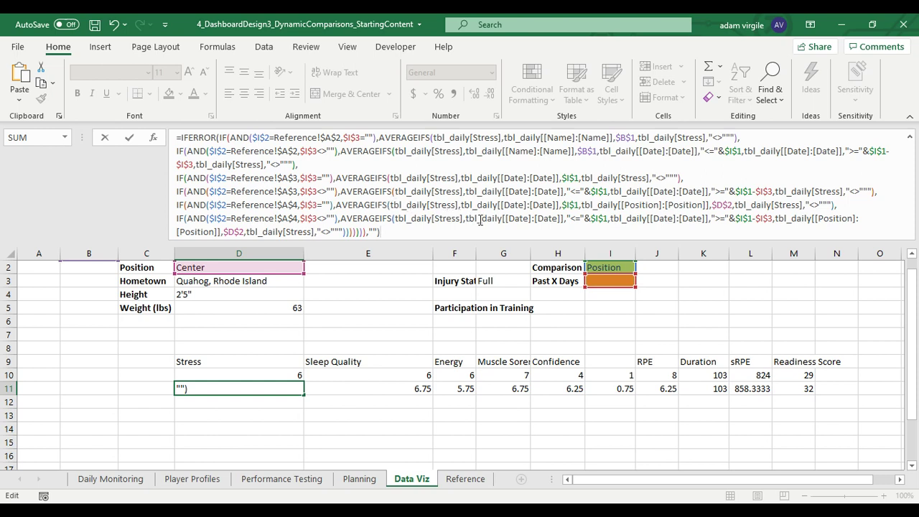
Enter the D11 formula, showing a 6.5 Stress average, then check K1, I3 and D10.
key(Return)
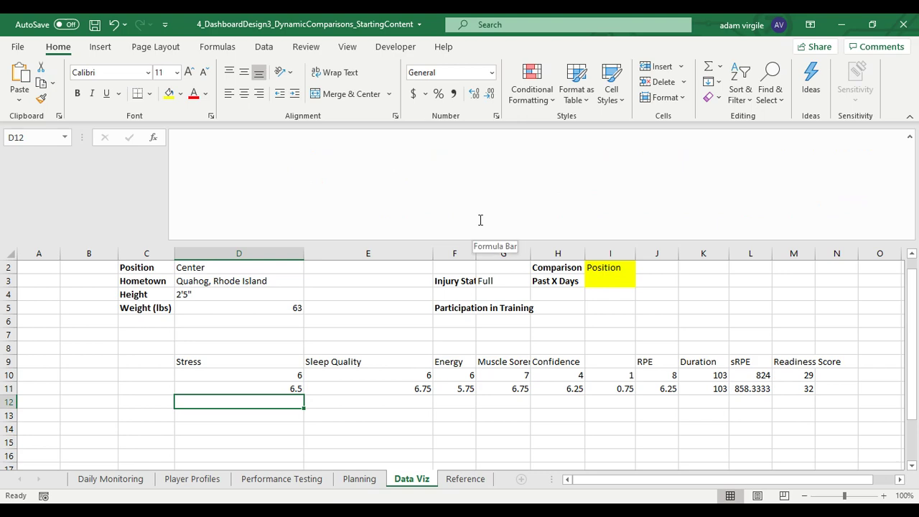
drag(452, 240, 469, 166)
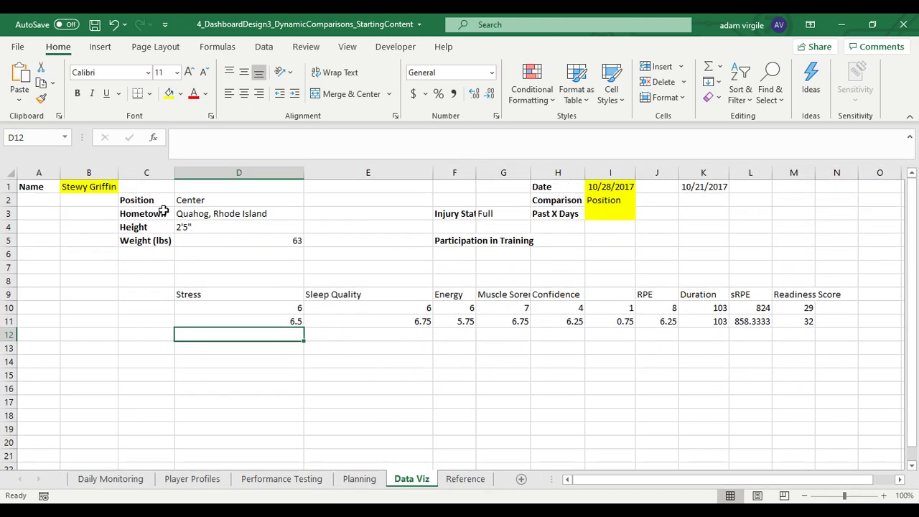
click(710, 188)
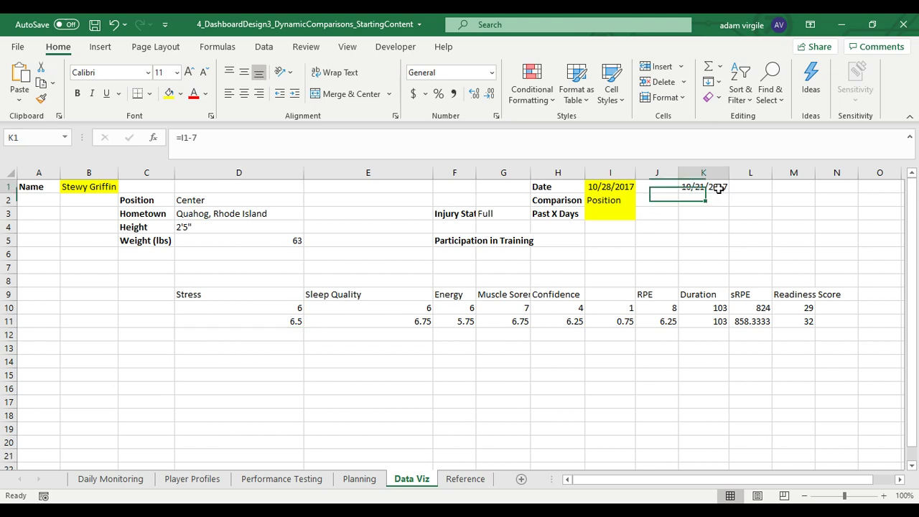
click(603, 216)
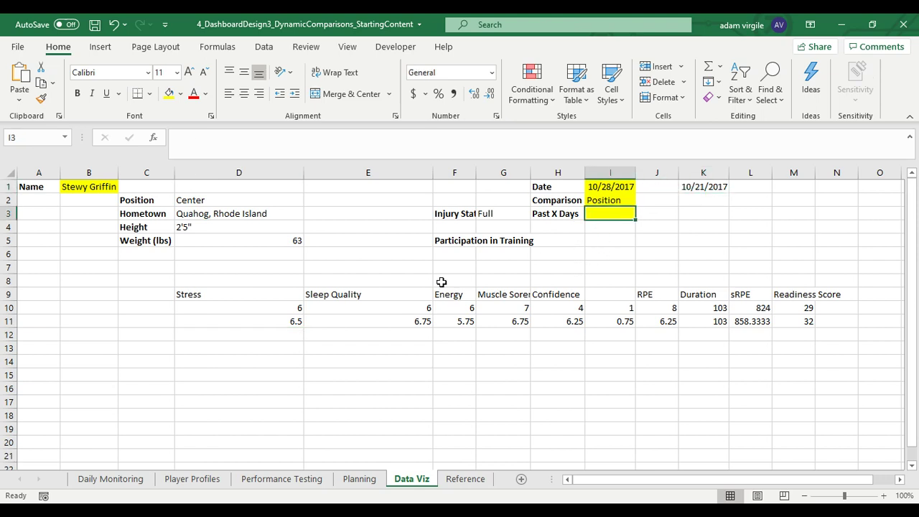
click(284, 326)
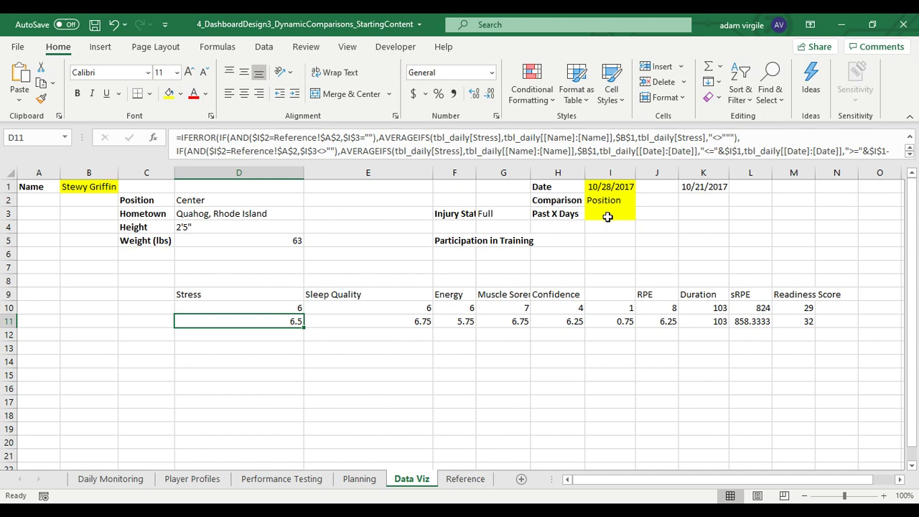
click(282, 311)
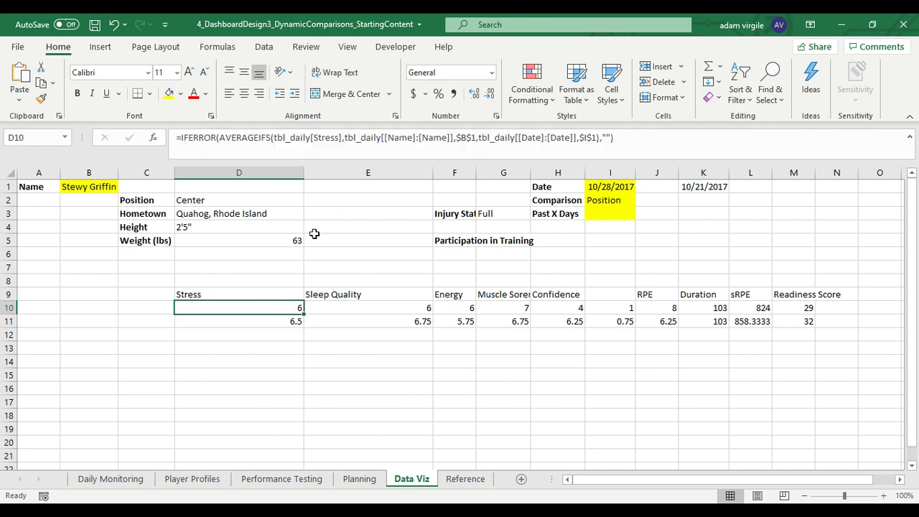
Set Comparison in I2 to Self and try Past X Days values 3, 7, then 5.
click(606, 218)
text(3)
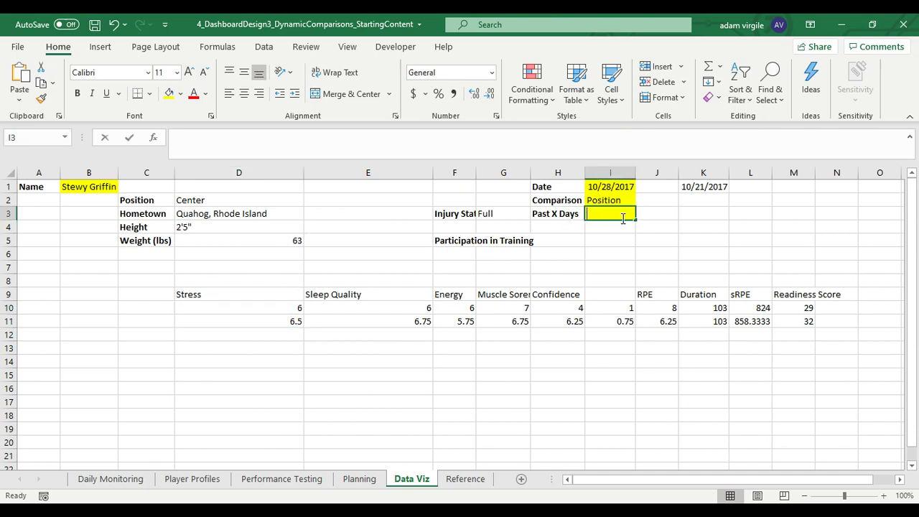
key(Return)
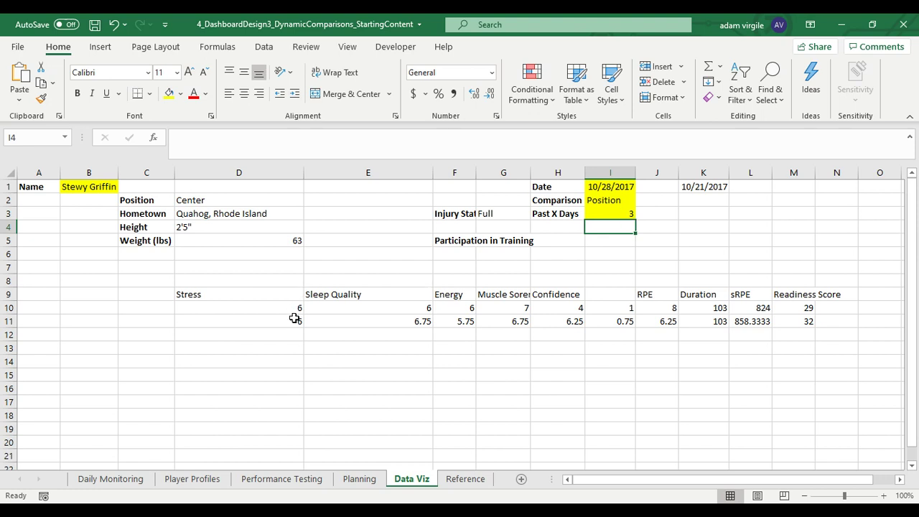
click(609, 201)
key(Delete)
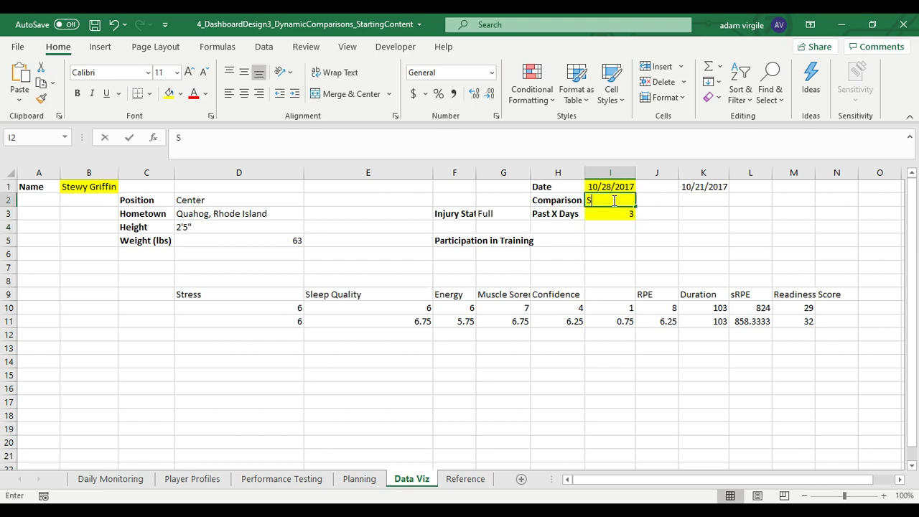
text(Self)
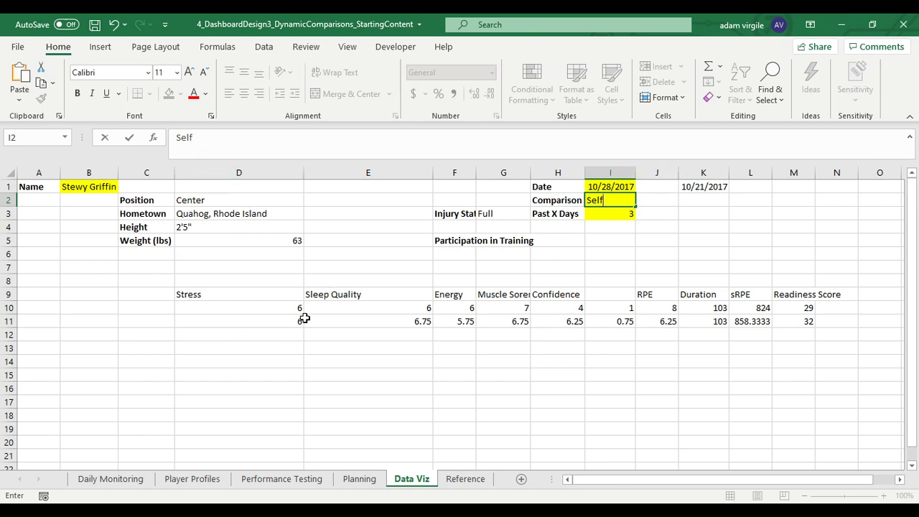
key(Return)
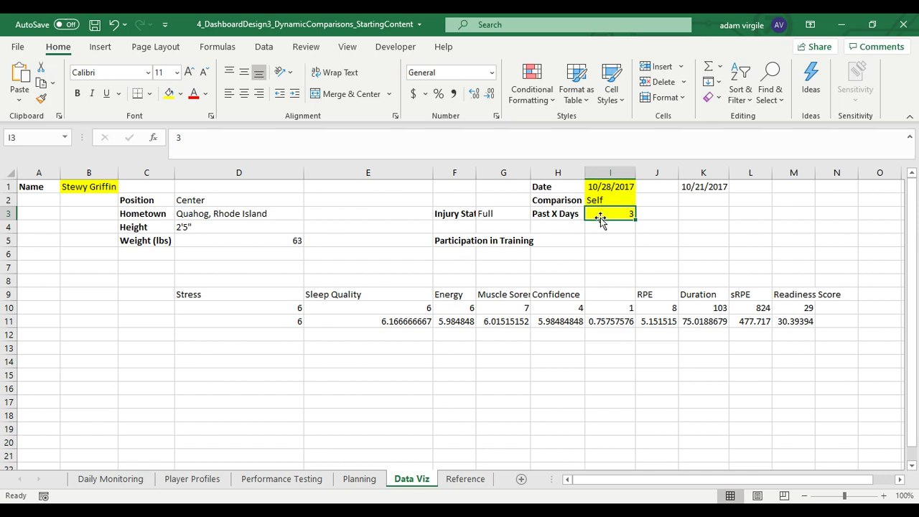
text(7)
key(Return)
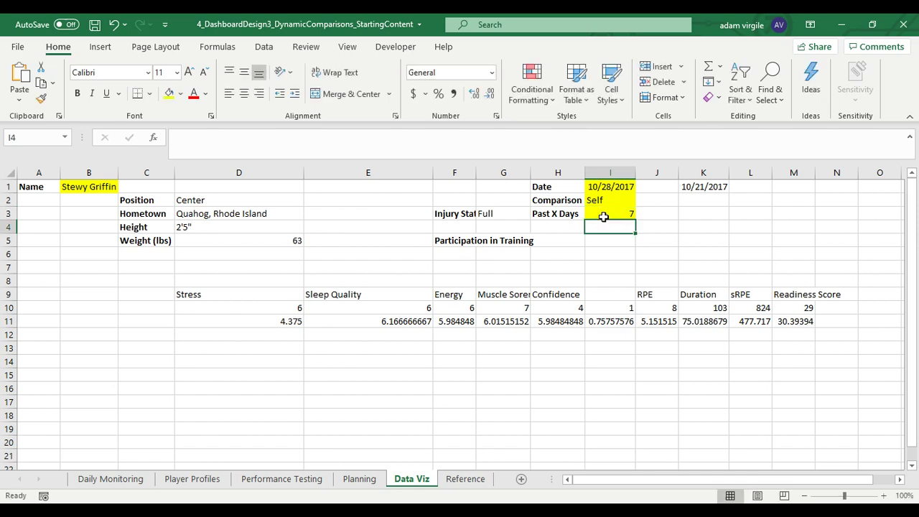
click(605, 214)
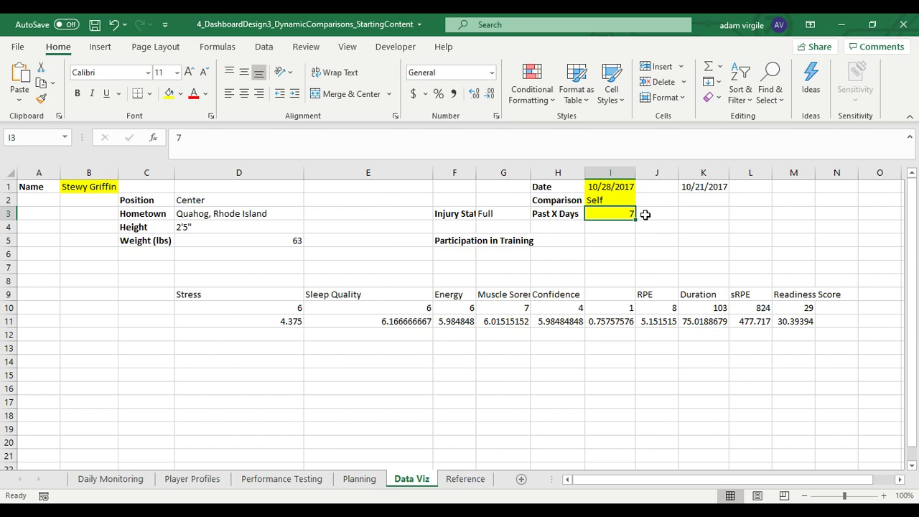
text(5)
key(Return)
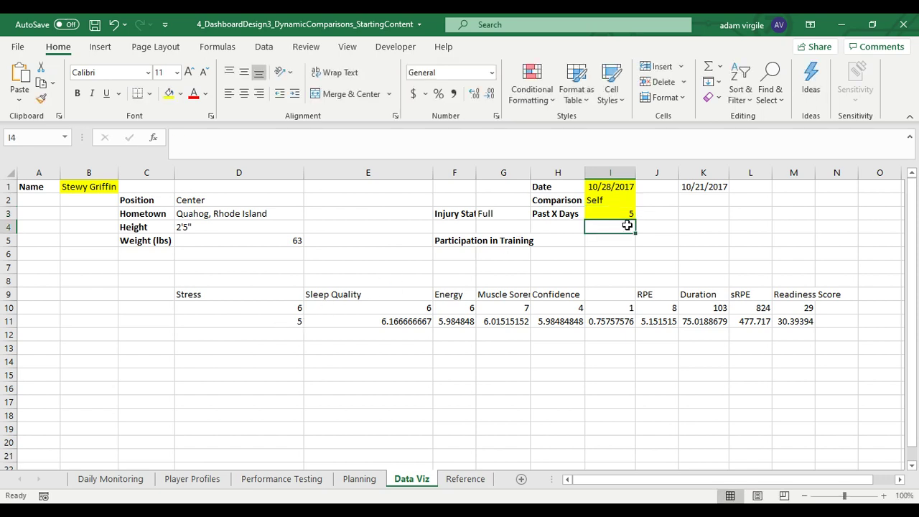
Change K1's formula from =I1-7 to =I1-5 so it shows 10/23/2017, then recheck D11.
click(622, 212)
click(601, 188)
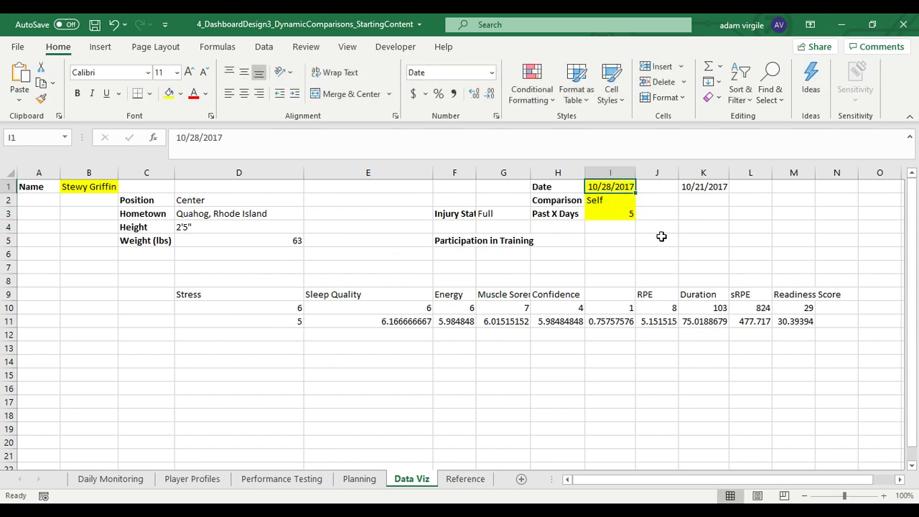
click(695, 188)
click(320, 145)
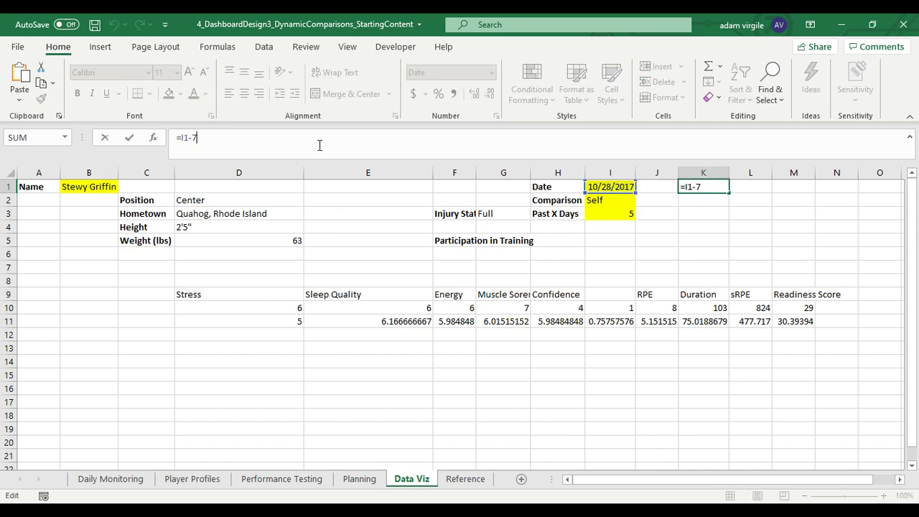
key(BackSpace)
text(5)
key(Return)
click(603, 186)
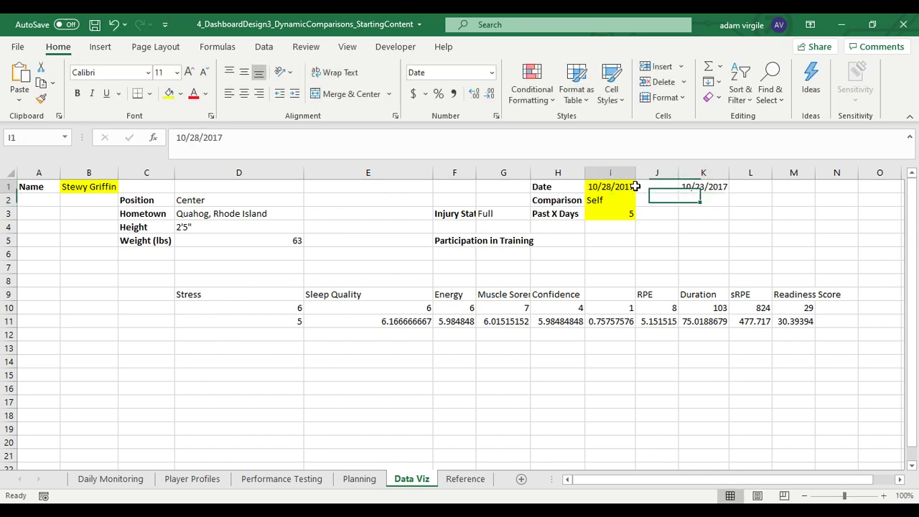
click(696, 186)
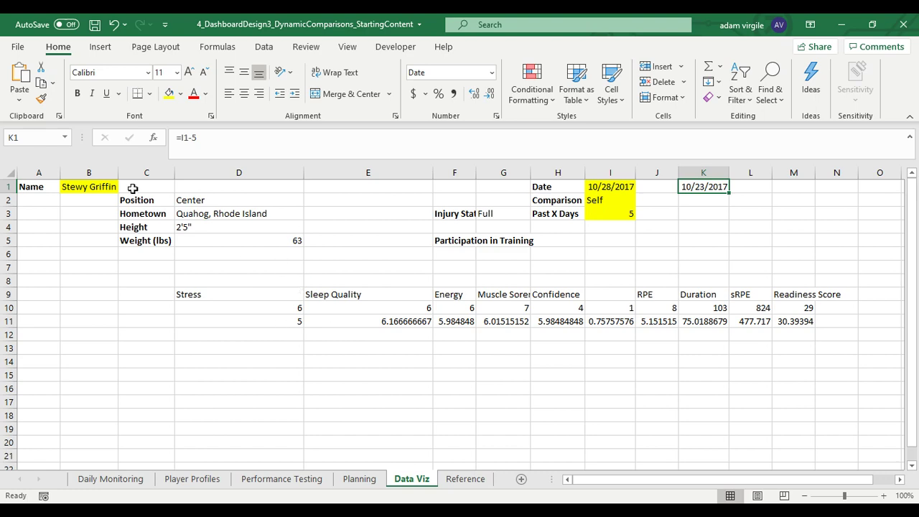
click(91, 187)
click(286, 320)
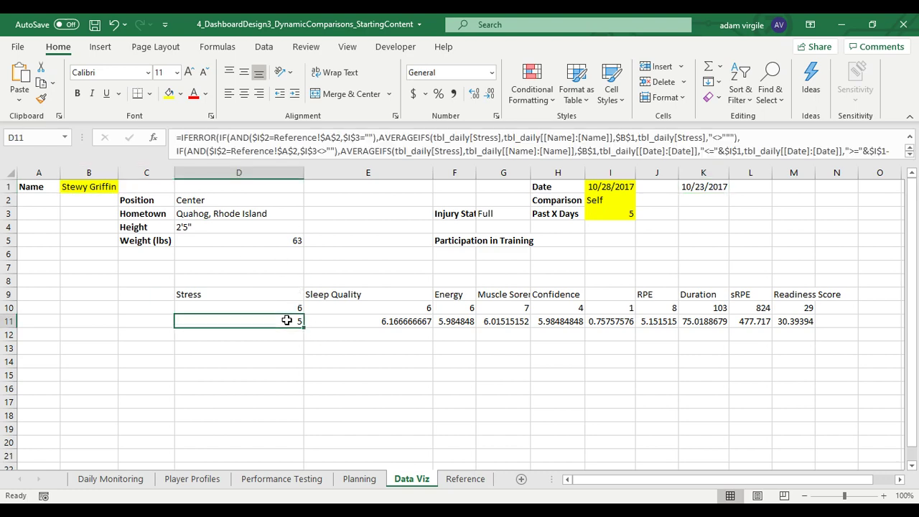
On Daily Monitoring, switch the Name filter from the current player to the other player.
click(112, 479)
click(128, 187)
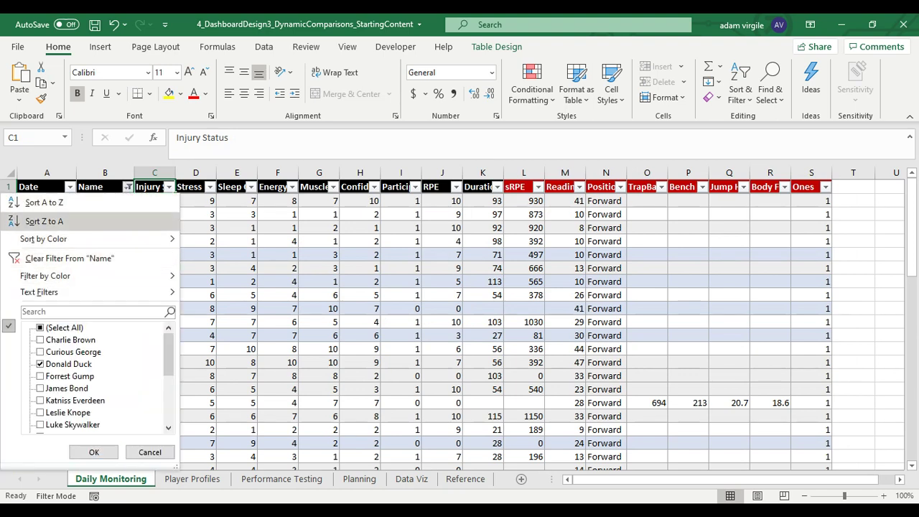
click(68, 364)
scroll(101, 373, down, 1)
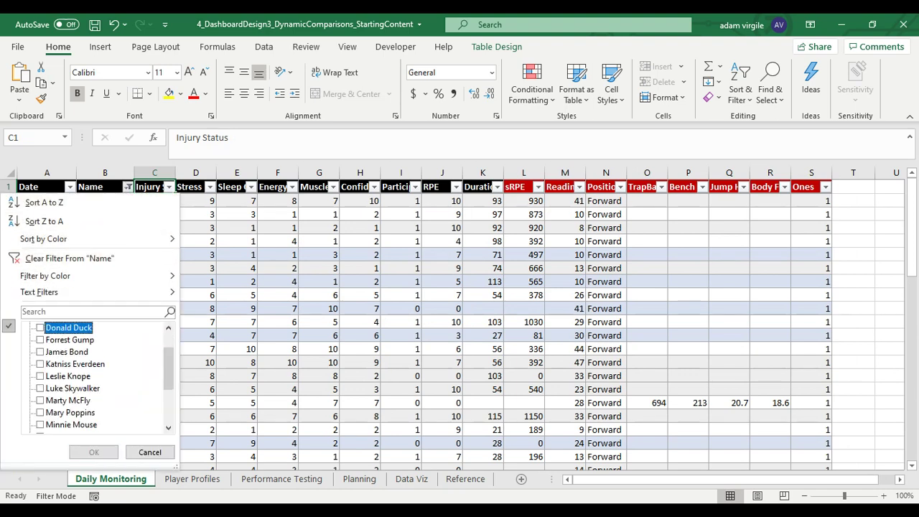
scroll(100, 375, down, 3)
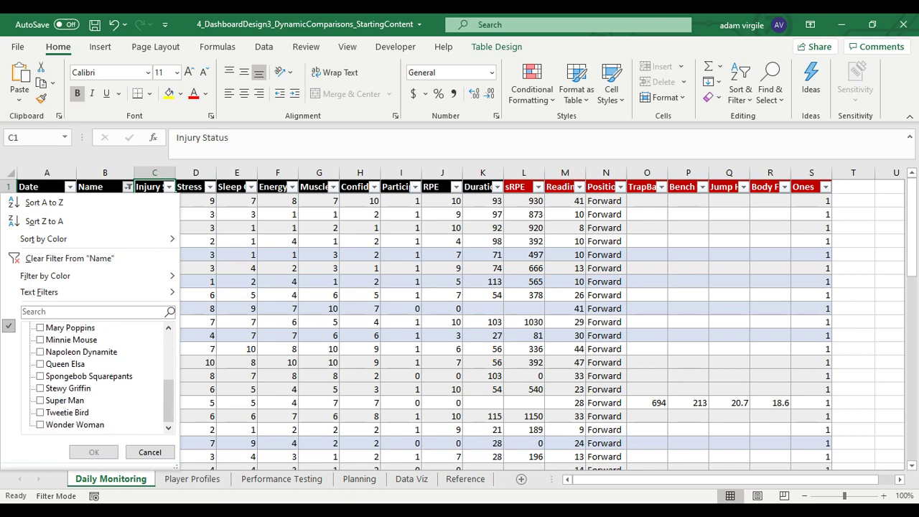
click(69, 387)
click(93, 452)
Copy the filtered Stress values for 10/23 to 10/28/2017, starting at D97.
click(190, 226)
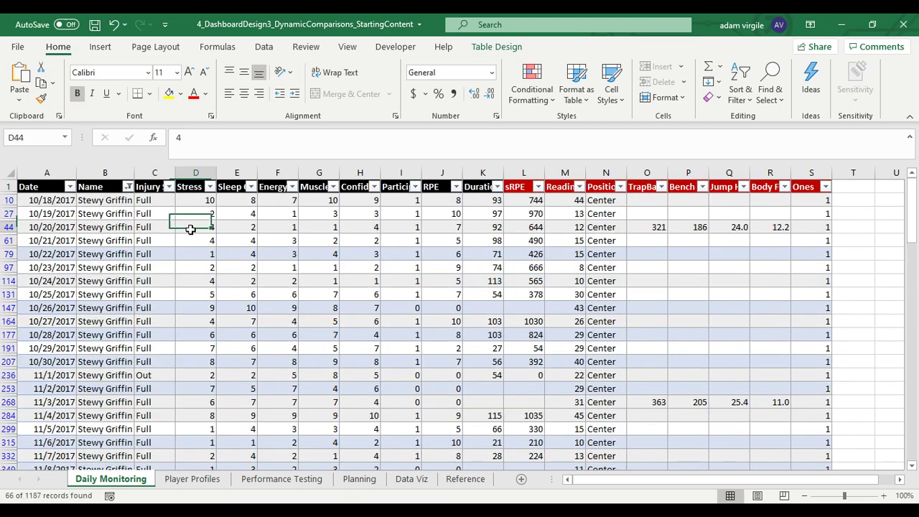
click(196, 268)
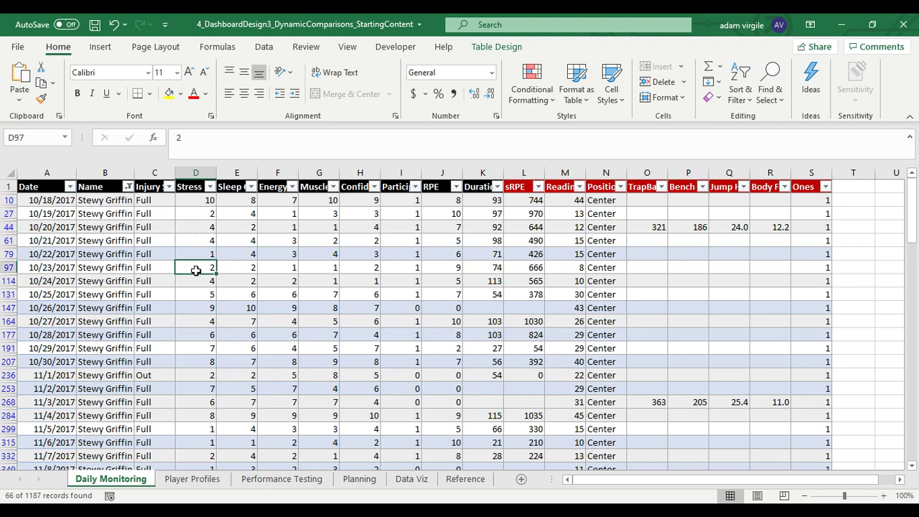
drag(208, 270, 201, 331)
key(ctrl+c)
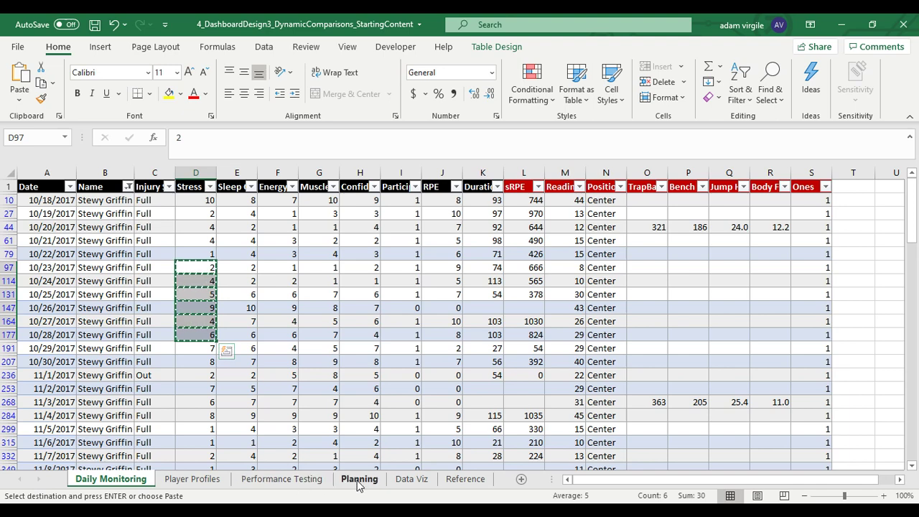
Paste the Stress values into Data Viz B12:B17 and confirm =AVERAGE(B12:B17) matches D11's 5.
click(411, 480)
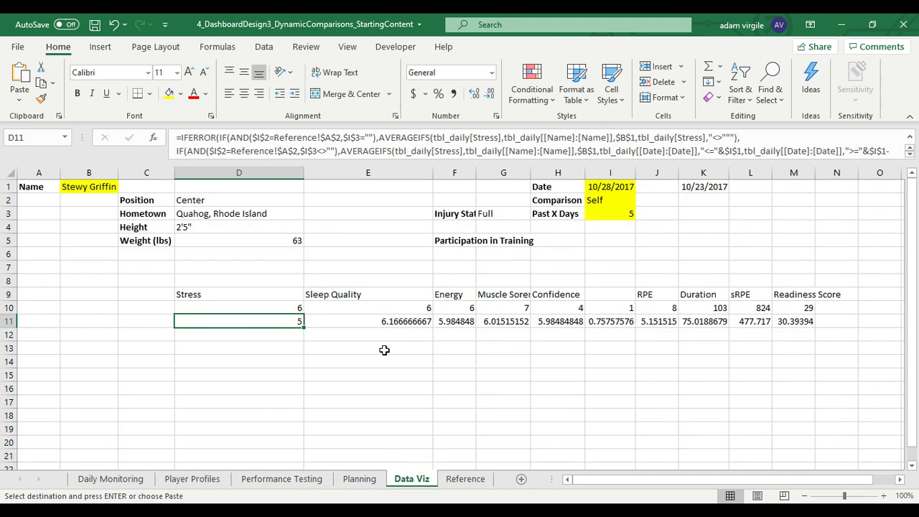
click(72, 334)
right_click(82, 336)
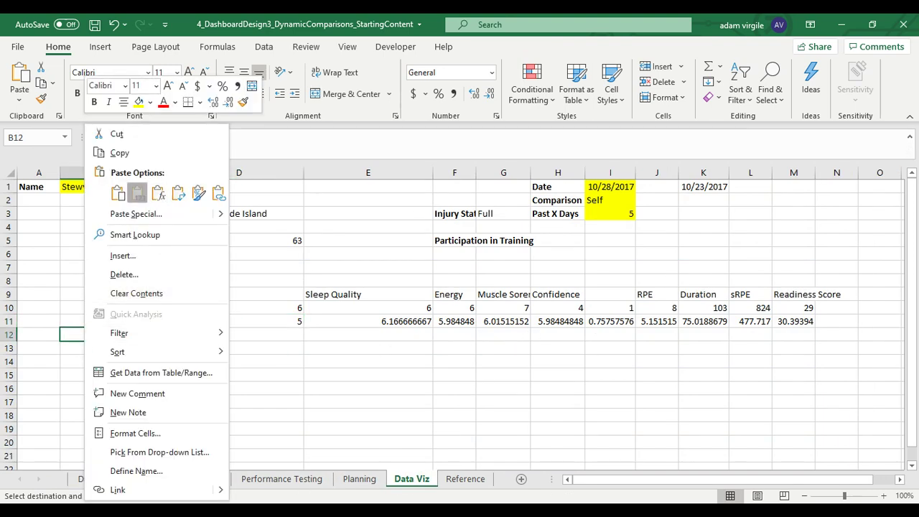
click(137, 192)
click(97, 428)
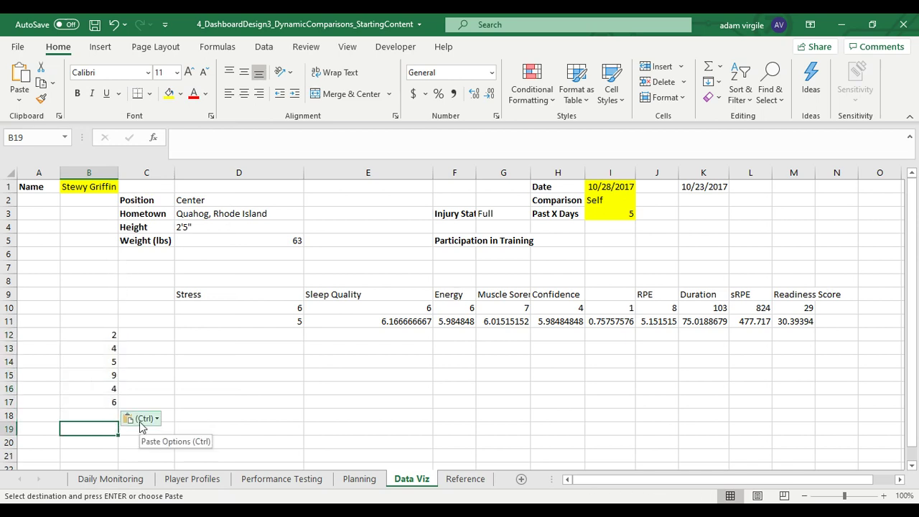
text(=AVERAGE()
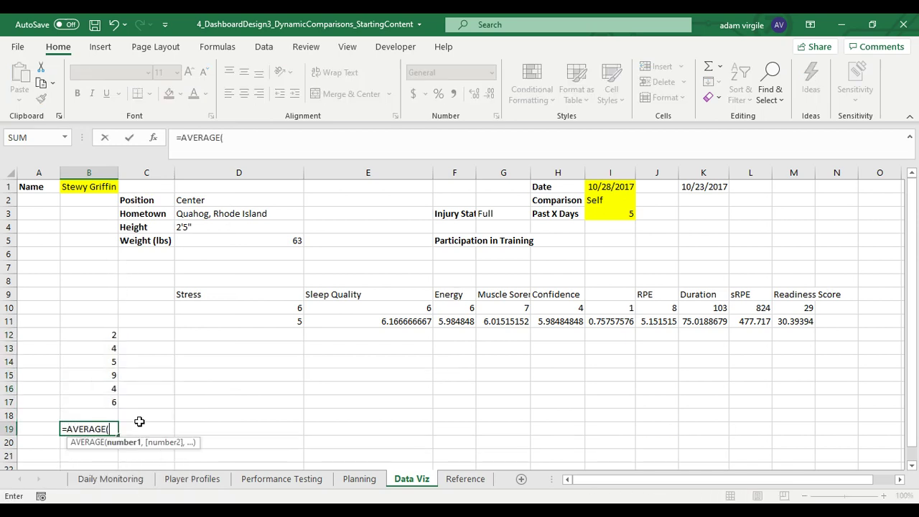
drag(98, 406, 105, 335)
text())
key(Return)
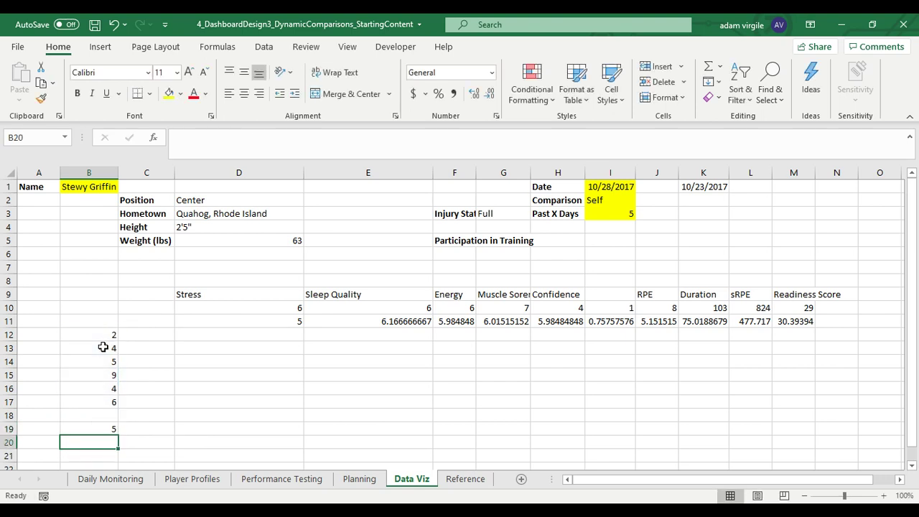
key(Up)
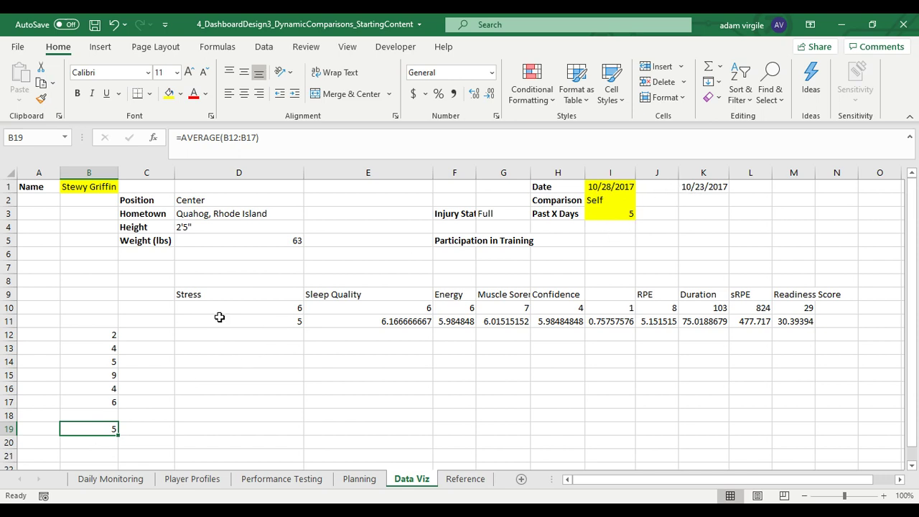
click(293, 321)
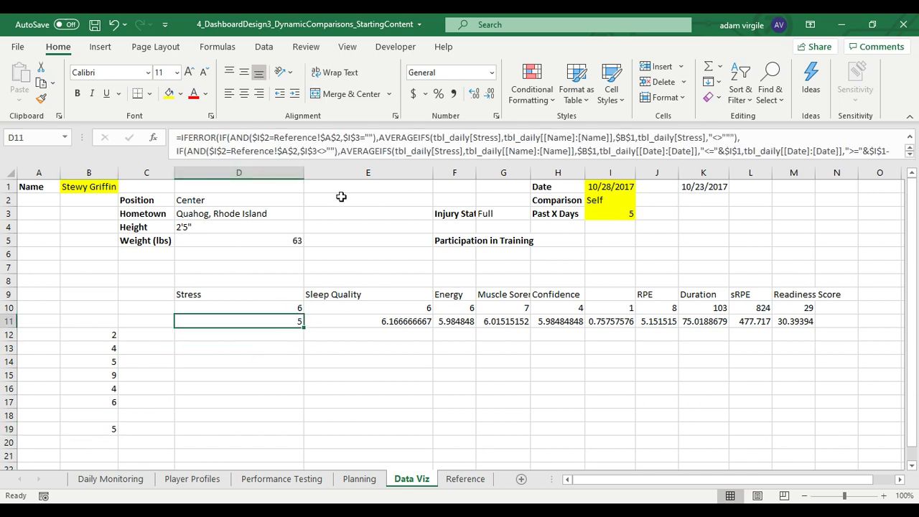
Clear the scratch cells B12:B19.
drag(112, 425, 109, 337)
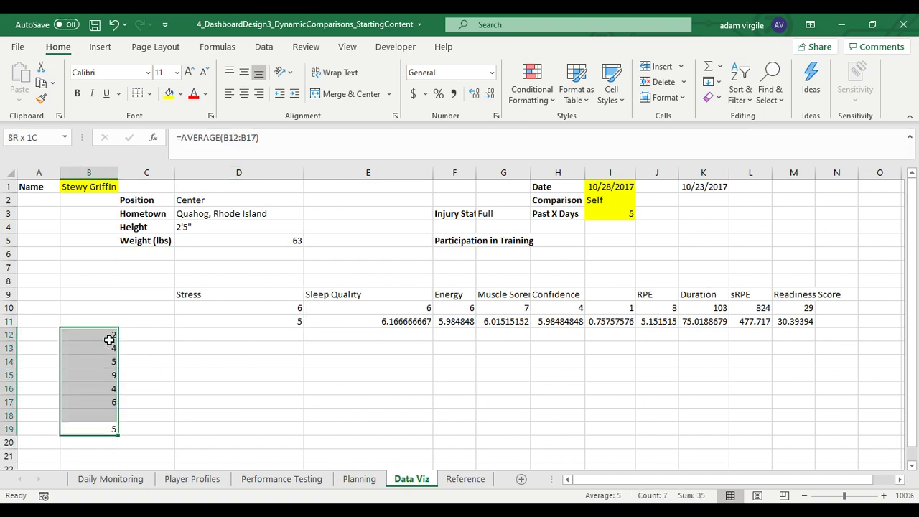
right_click(109, 338)
click(161, 293)
click(363, 336)
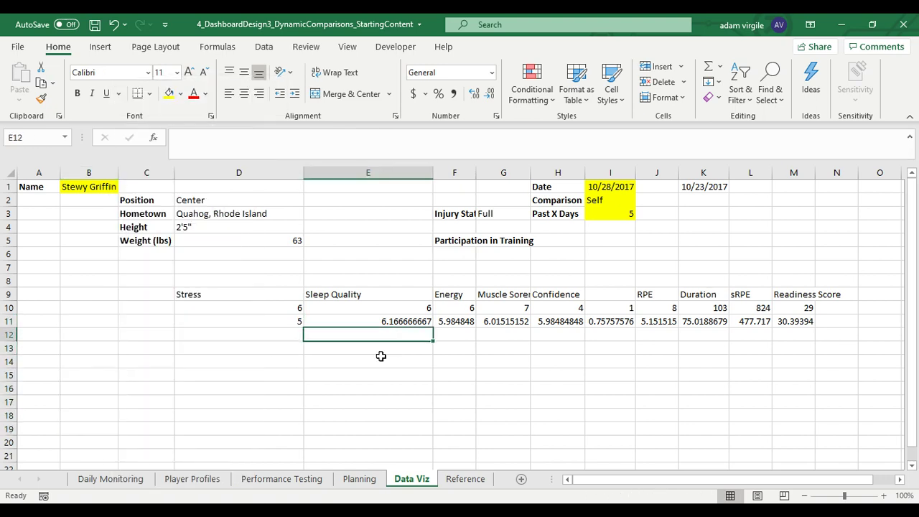
Fill D11's Stress formula across to M11 and review the Readiness Score formula in M11.
click(298, 321)
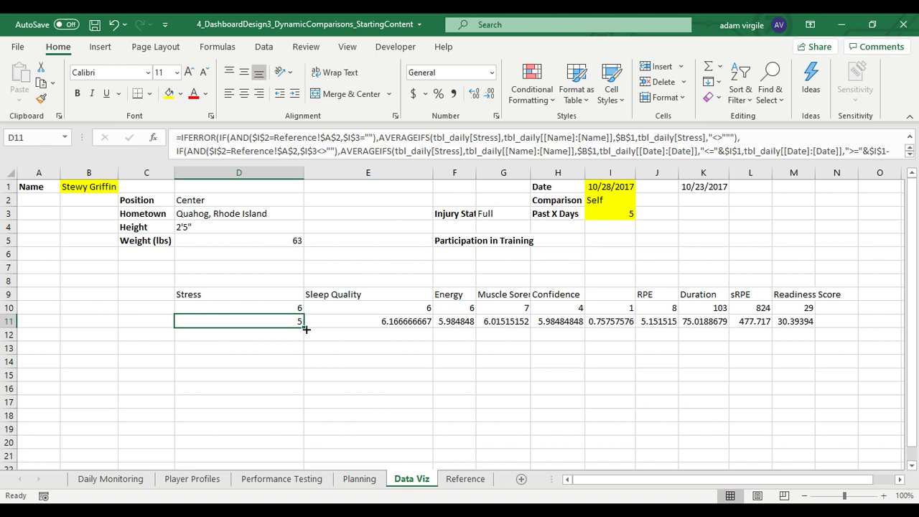
drag(305, 329, 815, 333)
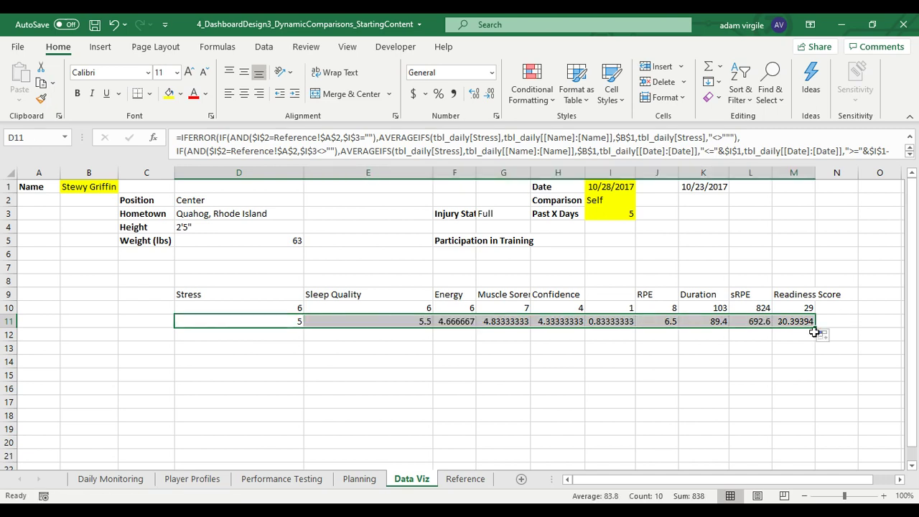
click(762, 323)
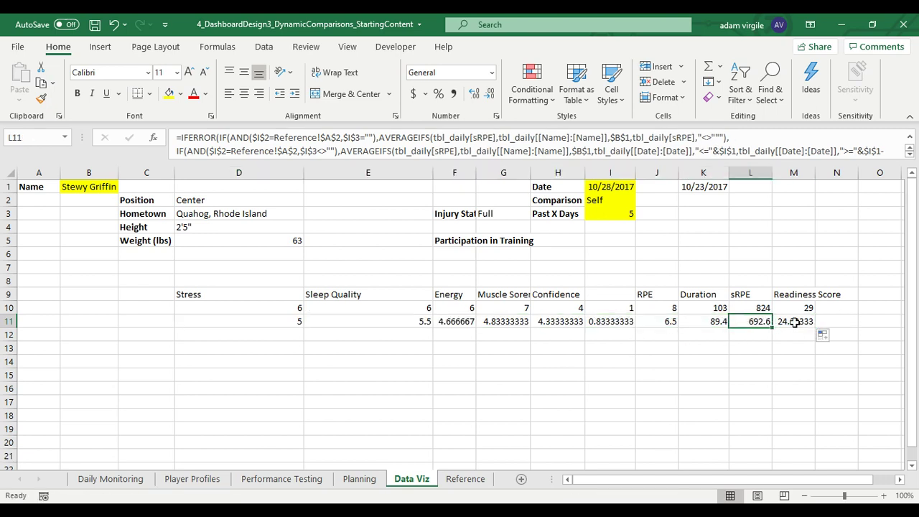
click(795, 323)
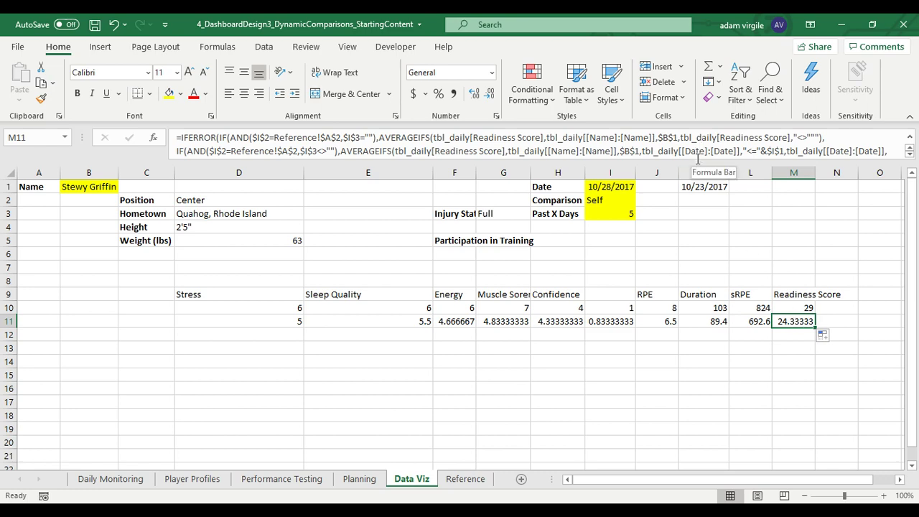
drag(696, 161, 684, 272)
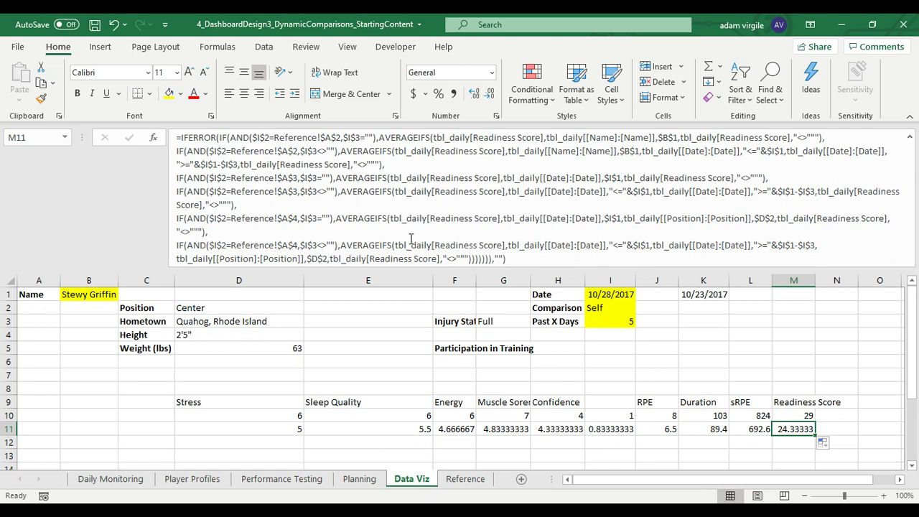
click(454, 245)
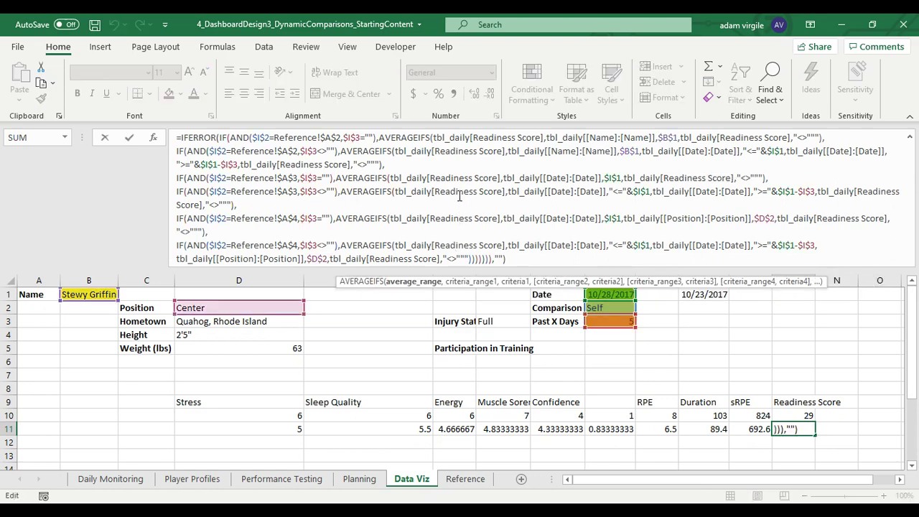
click(497, 137)
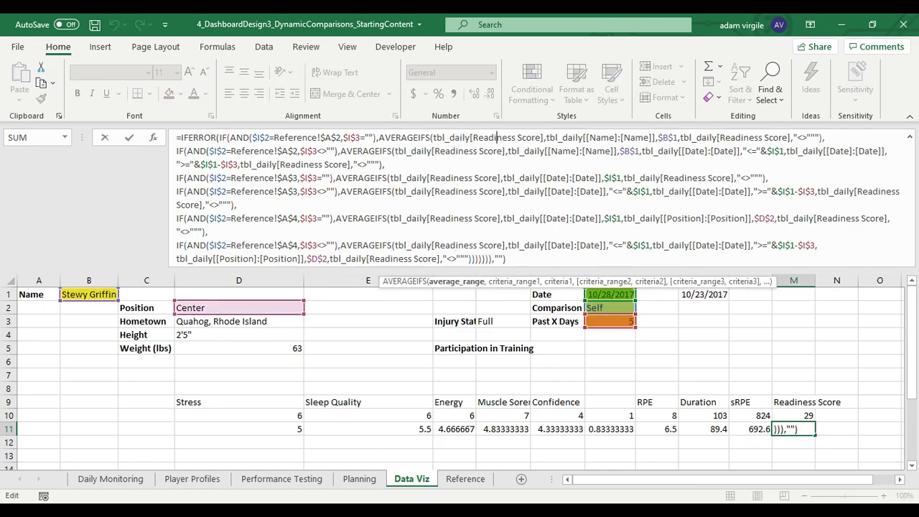
key(Escape)
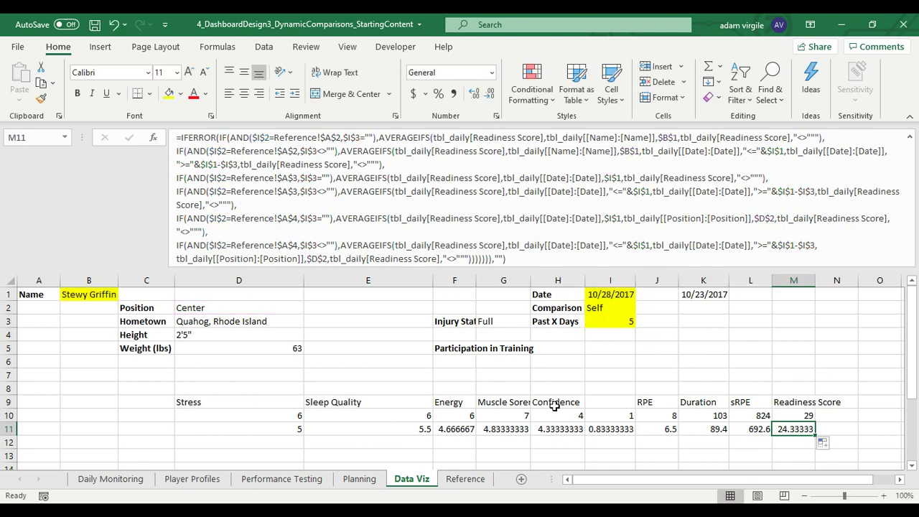
click(281, 430)
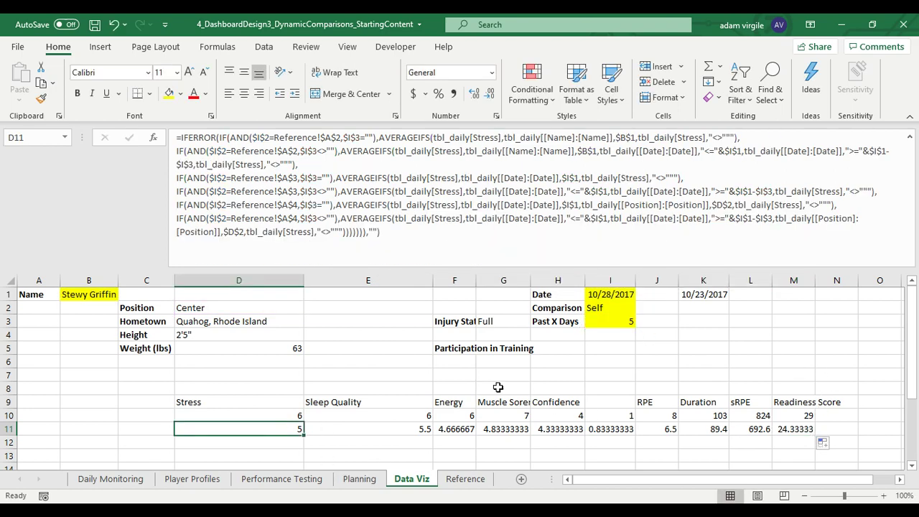
click(615, 322)
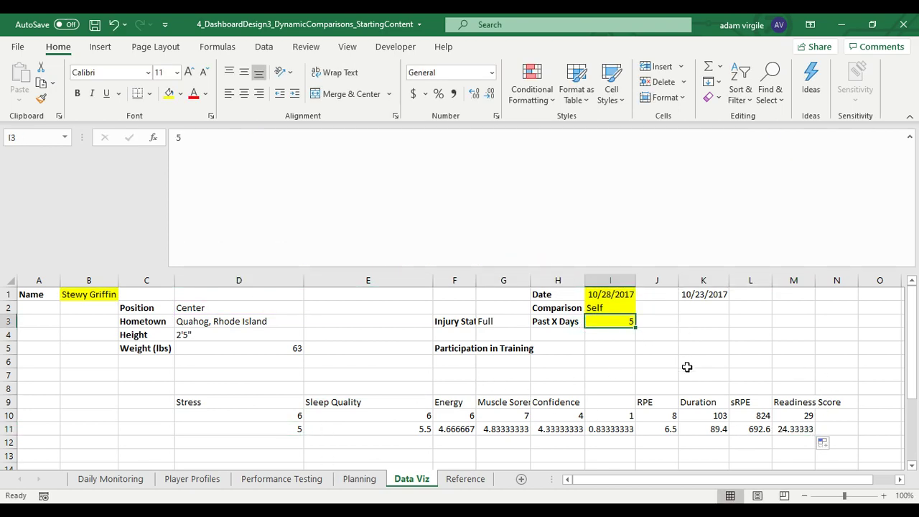
Try Past X Days values 3 and 8 in I3, then clear it so row 11 shows all-date averages.
text(3)
key(Return)
key(Up)
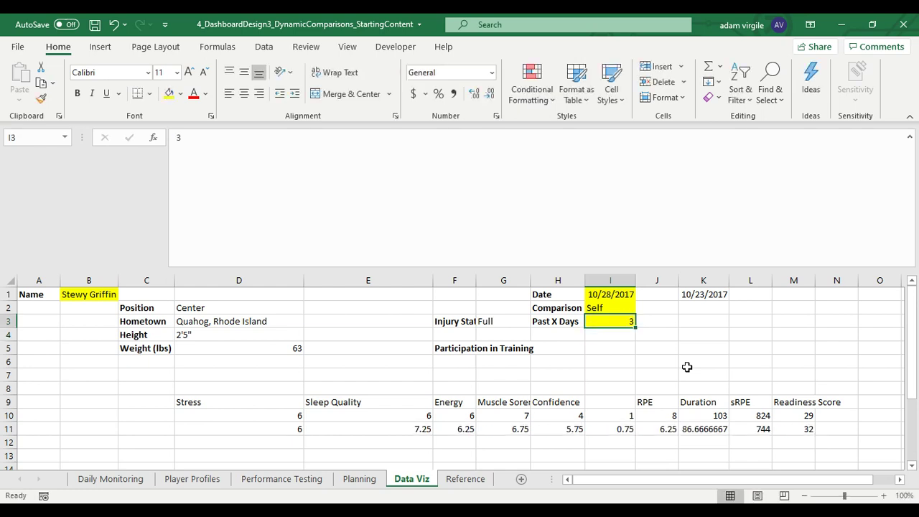
text(8)
key(Return)
key(Up)
key(BackSpace)
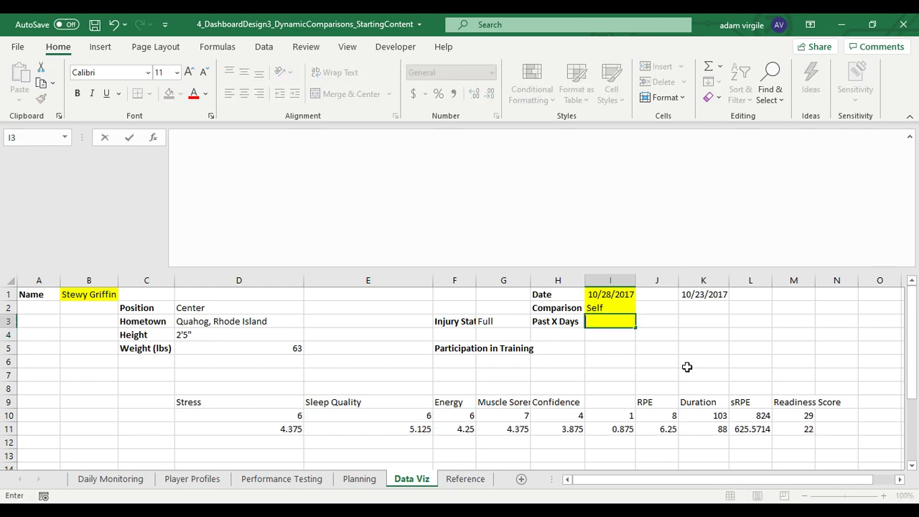
key(Return)
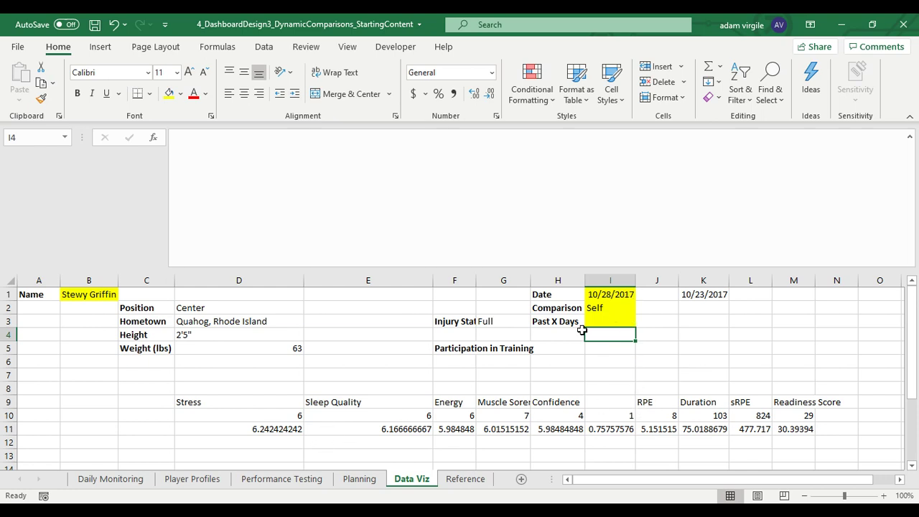
drag(529, 268, 532, 169)
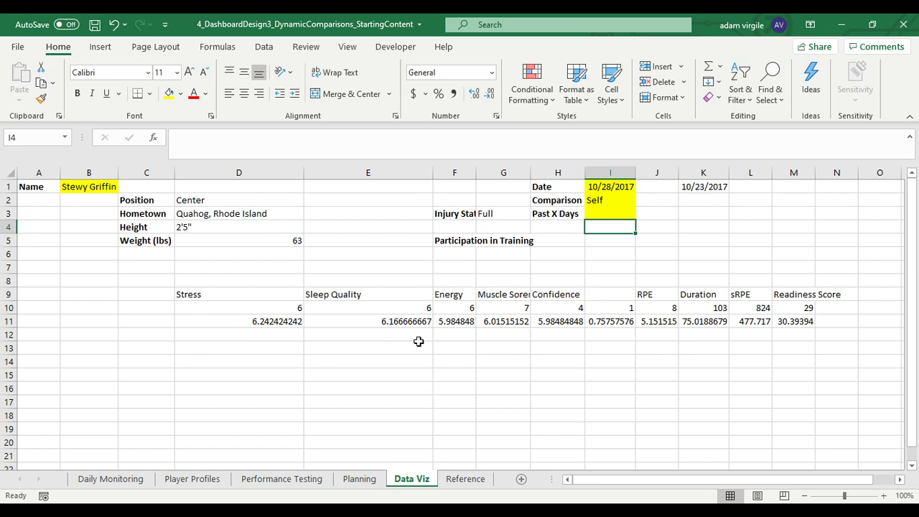
click(621, 213)
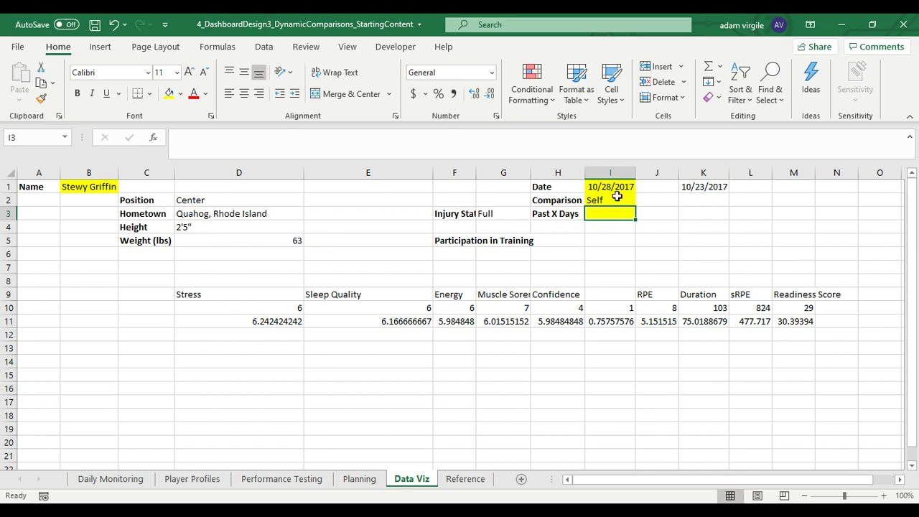